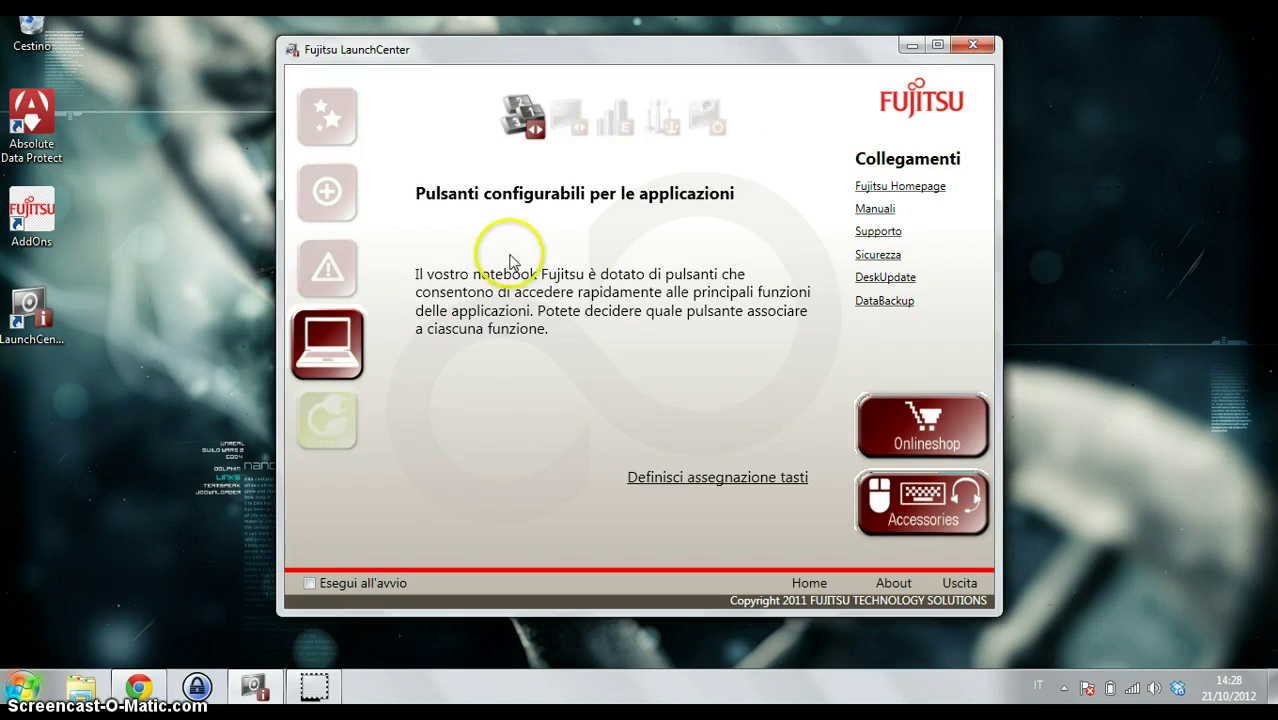
Show the DeskView Manageability overview page from the star sidebar category
click(358, 107)
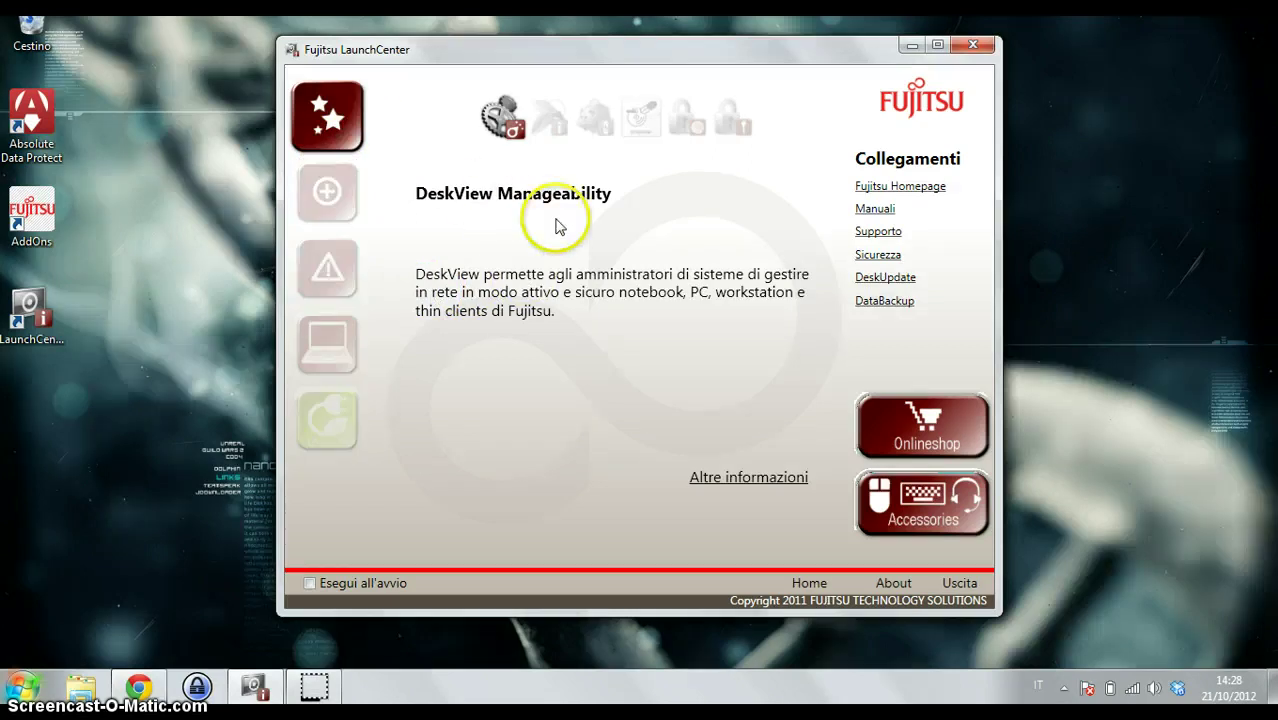
click(748, 481)
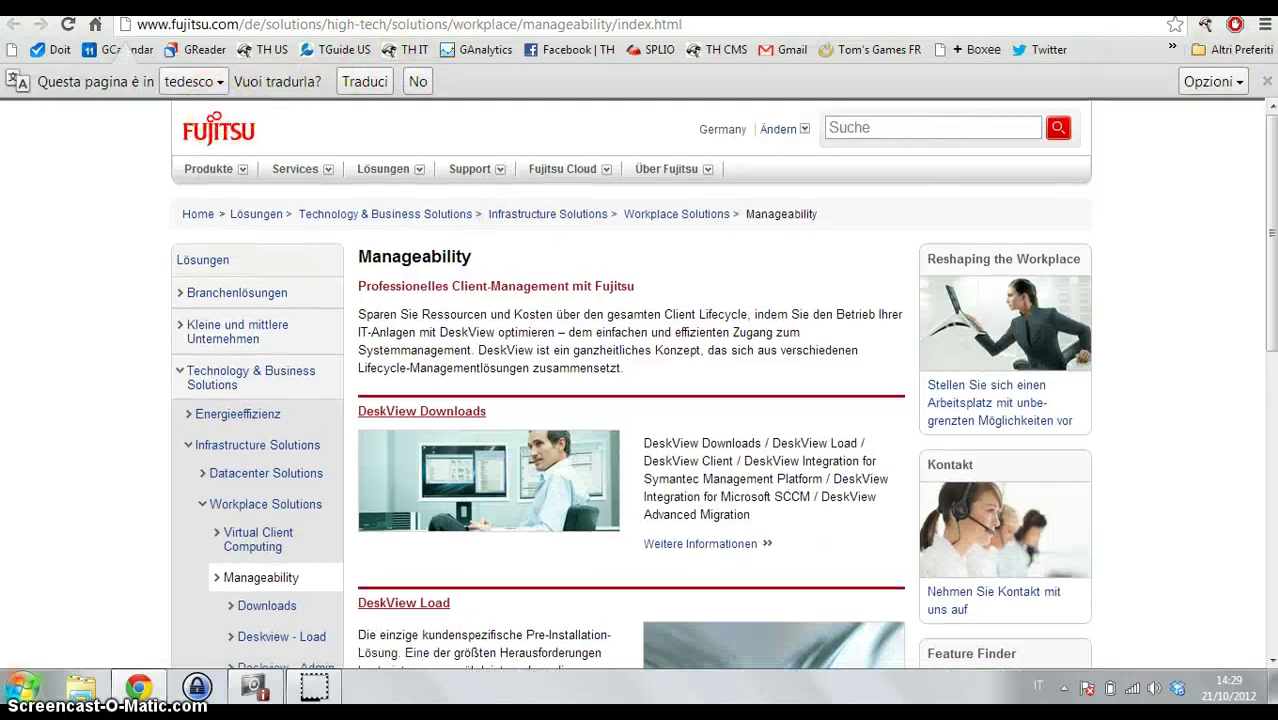
key(alt+F4)
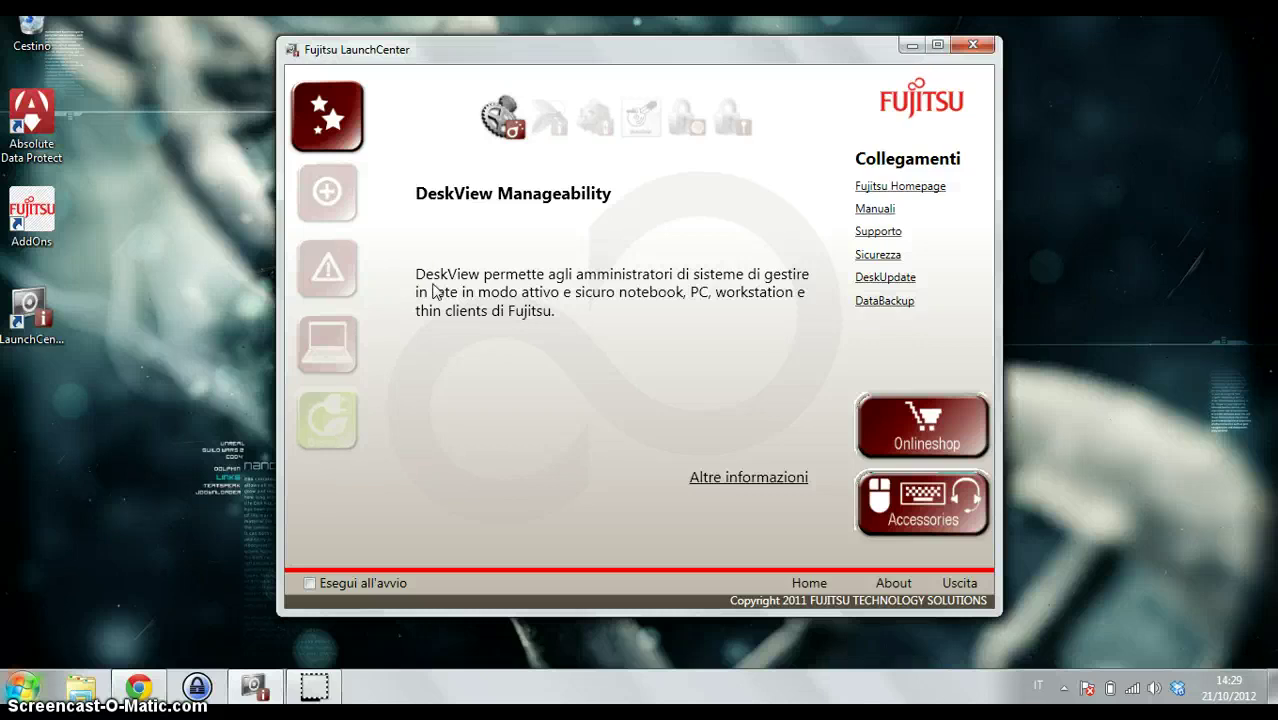
Browse the Norton Internet Security page under recommended add-on software
click(335, 212)
click(335, 212)
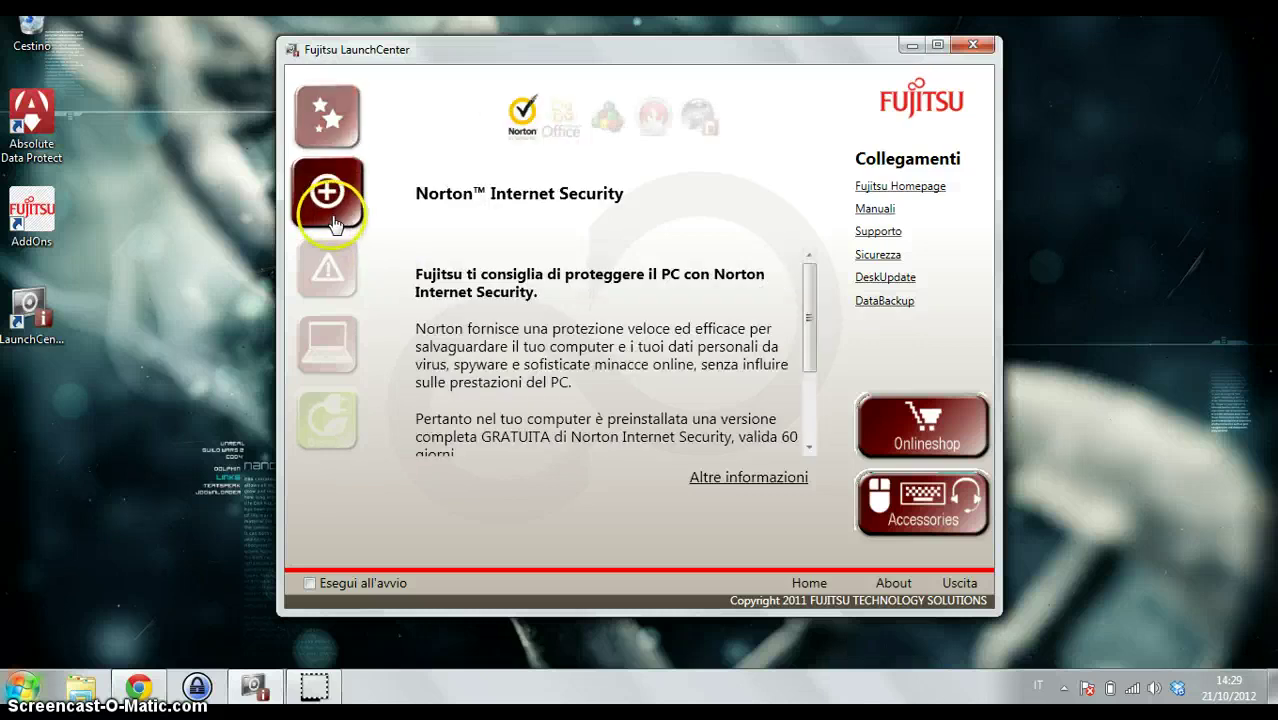
click(672, 292)
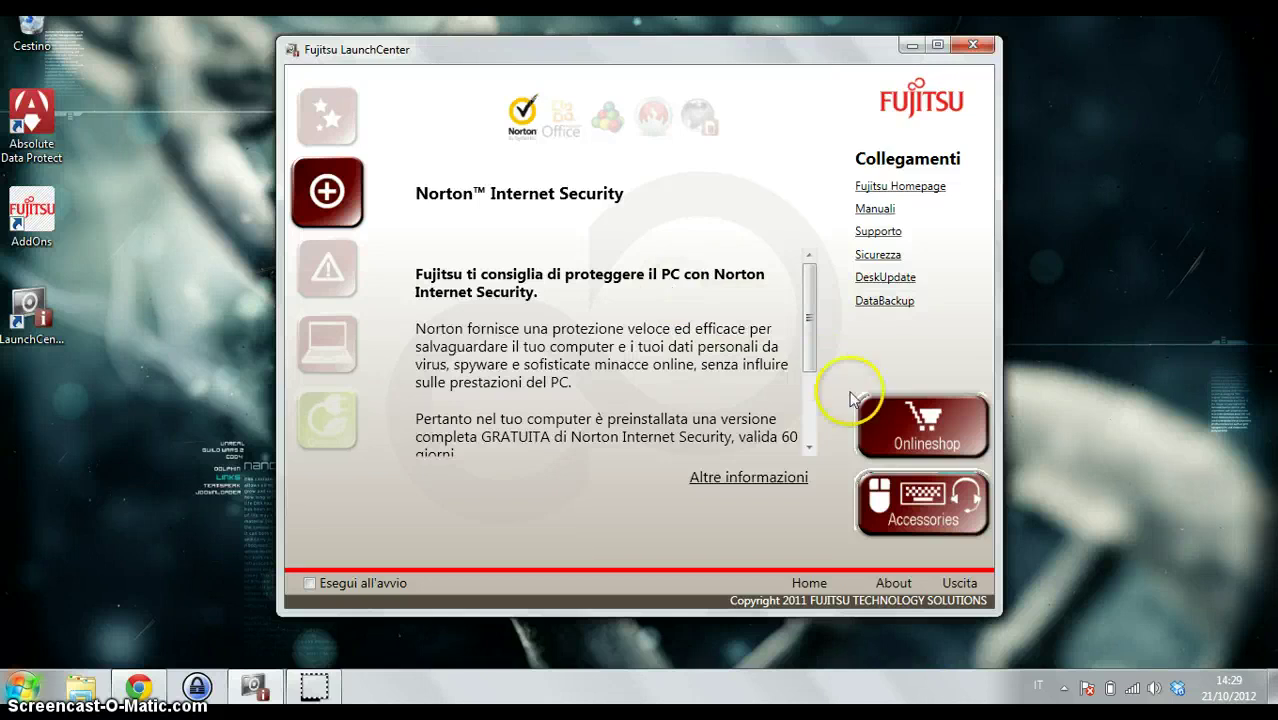
Browse the Fujitsu Recovery, DVD reinstall and OS questions pages, then show configurable application buttons
click(335, 281)
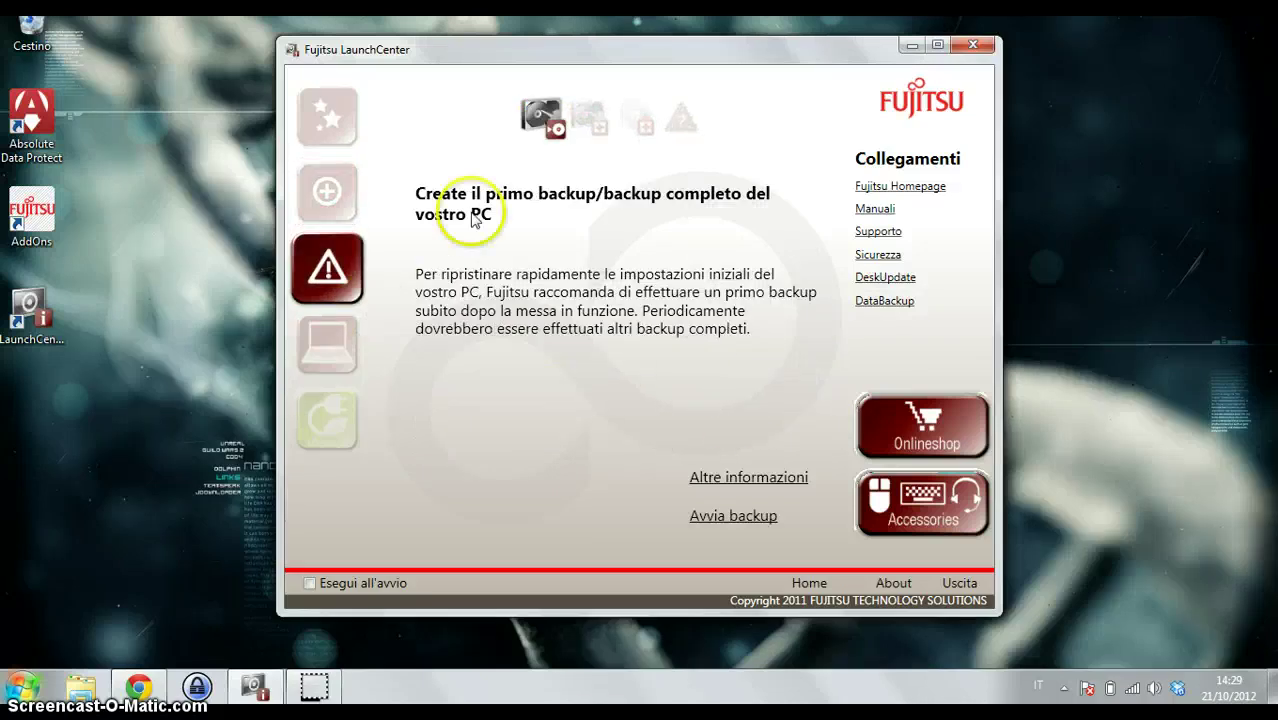
click(594, 124)
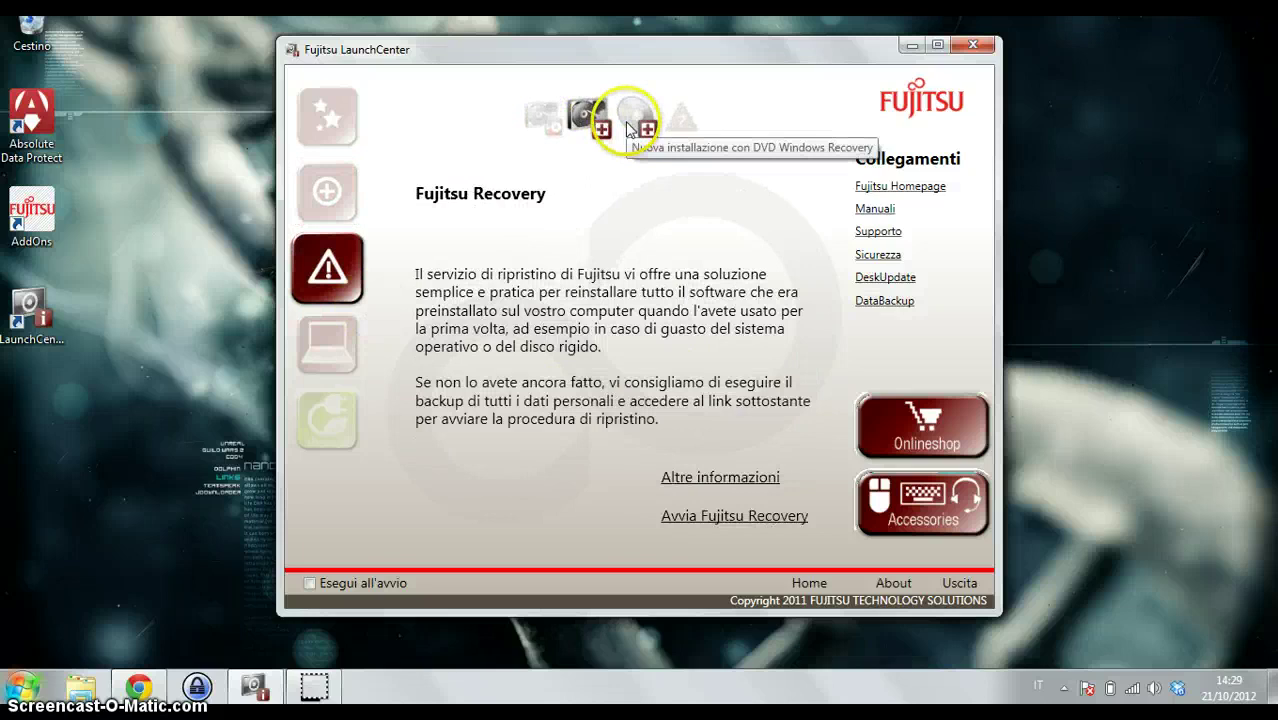
click(610, 125)
click(591, 114)
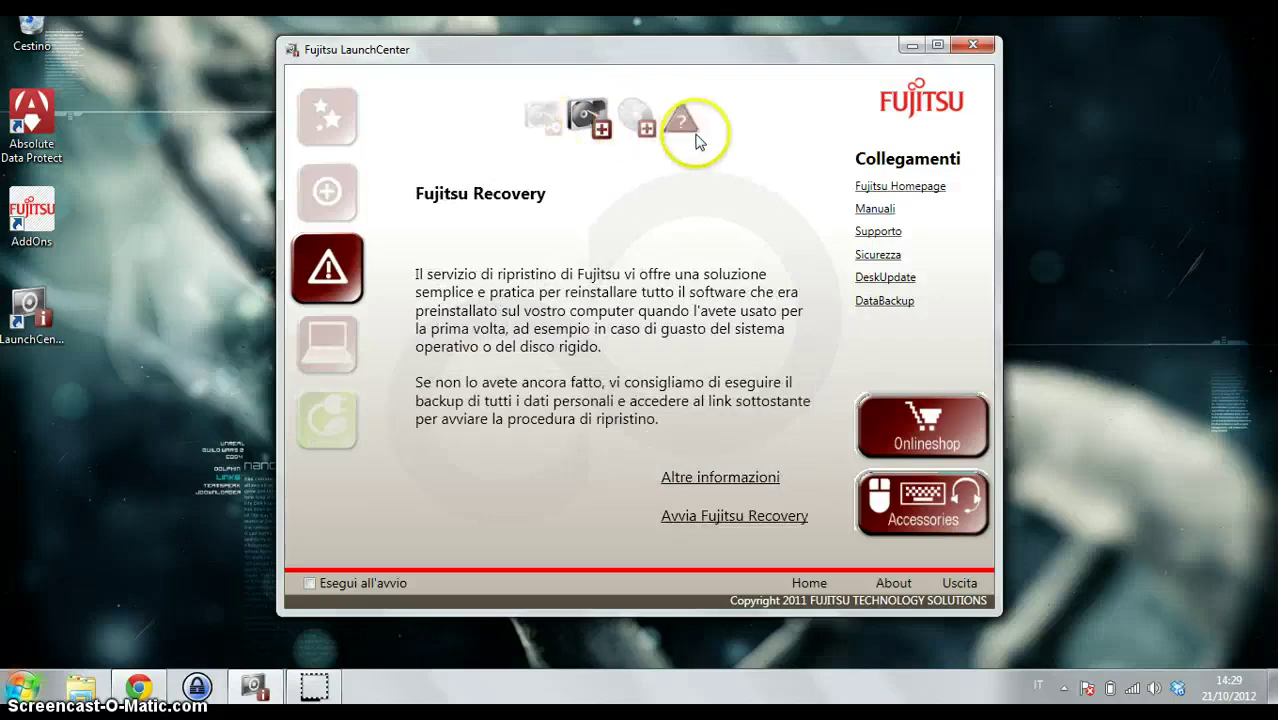
click(684, 124)
click(640, 118)
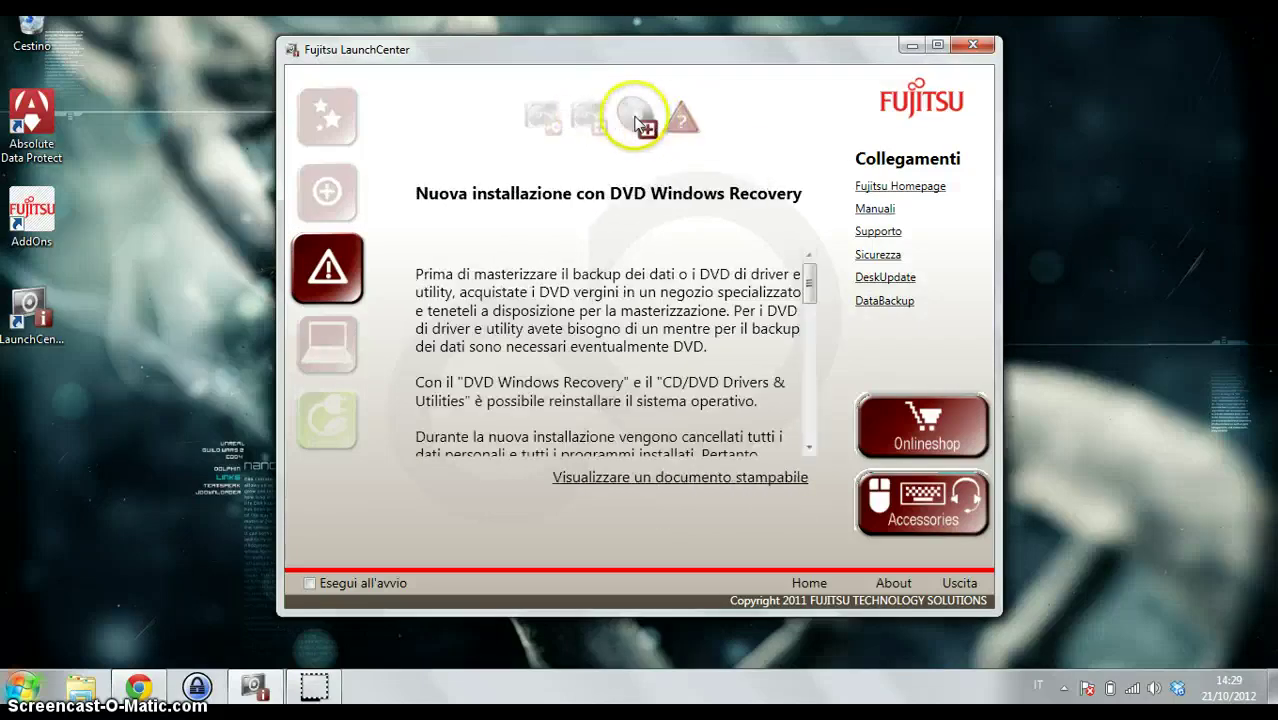
click(596, 112)
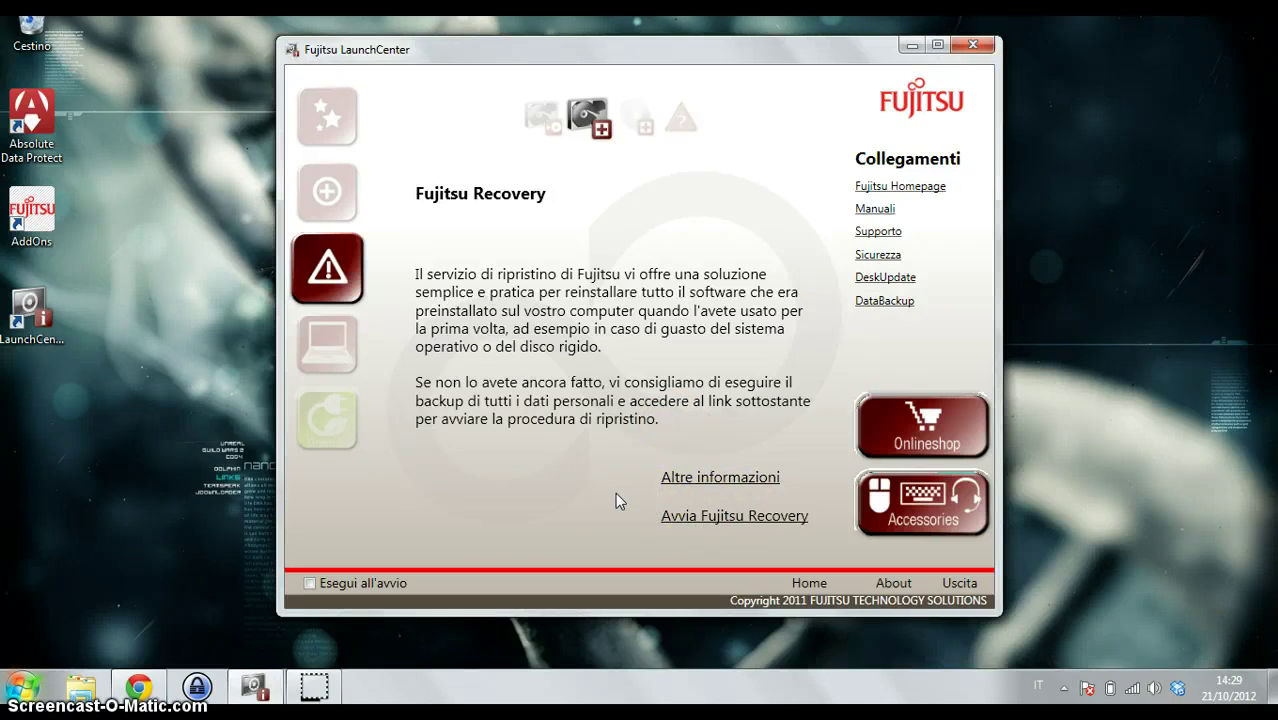
click(348, 362)
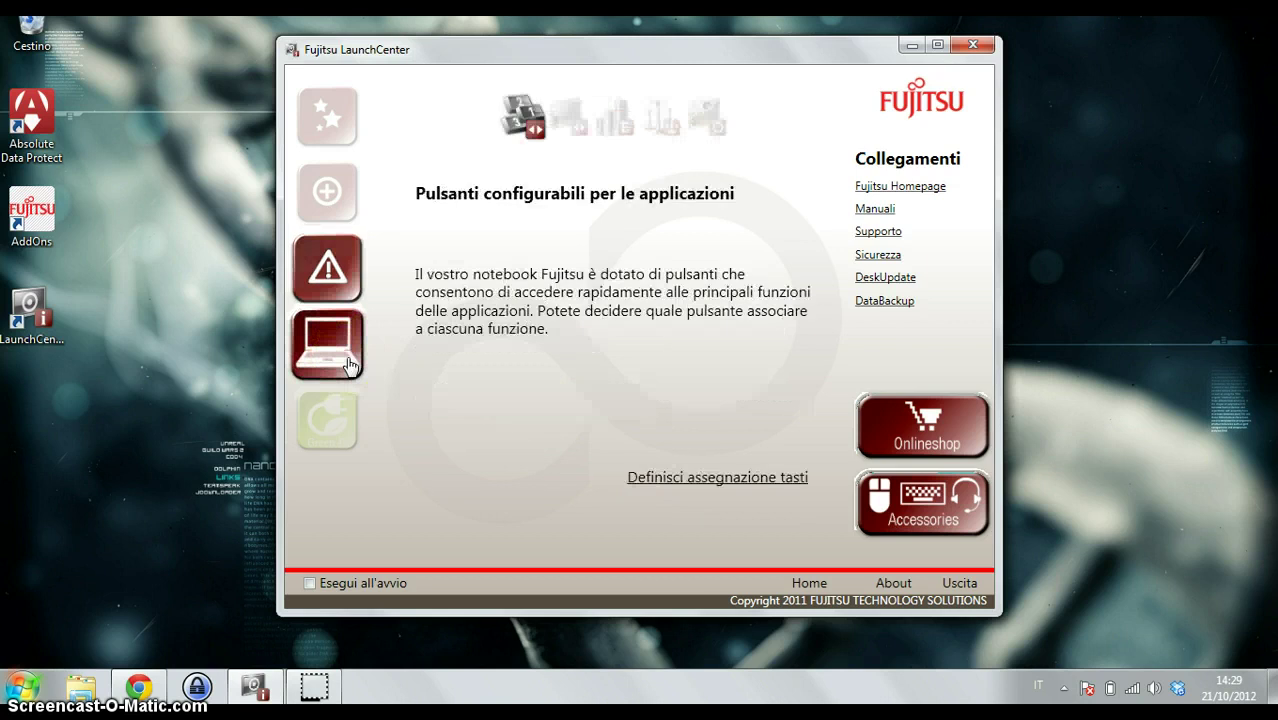
click(679, 476)
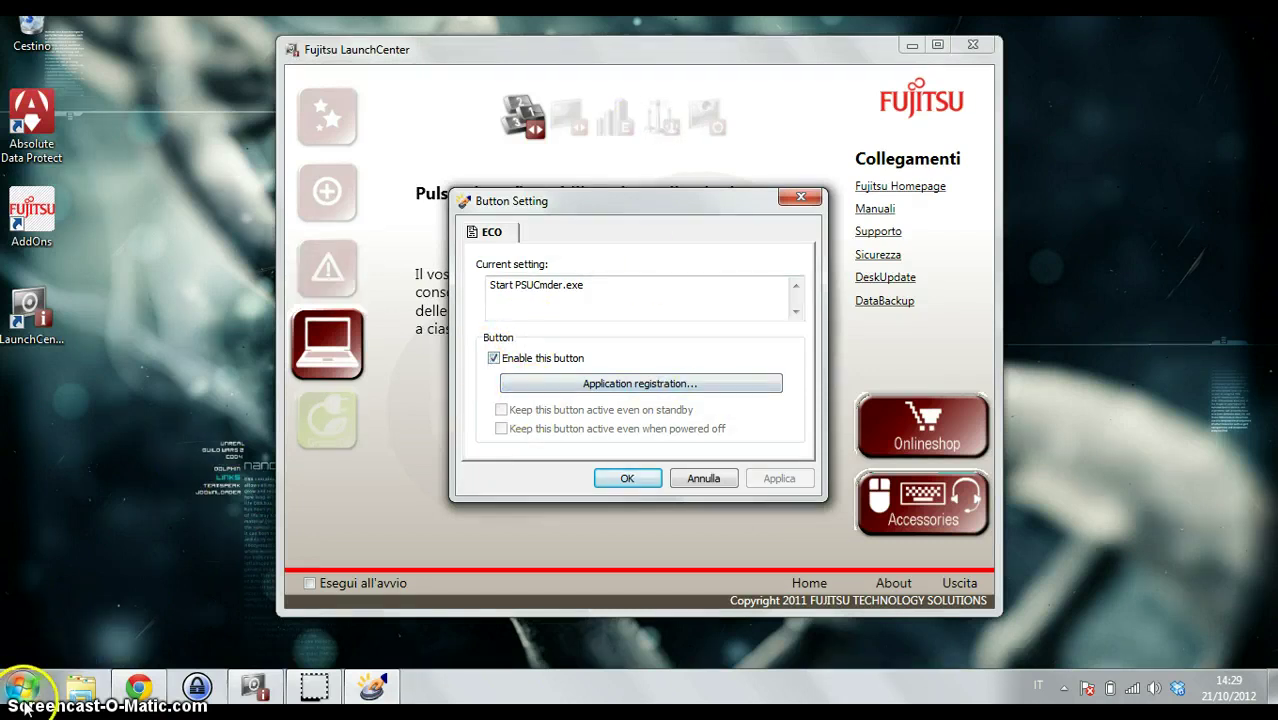
click(24, 690)
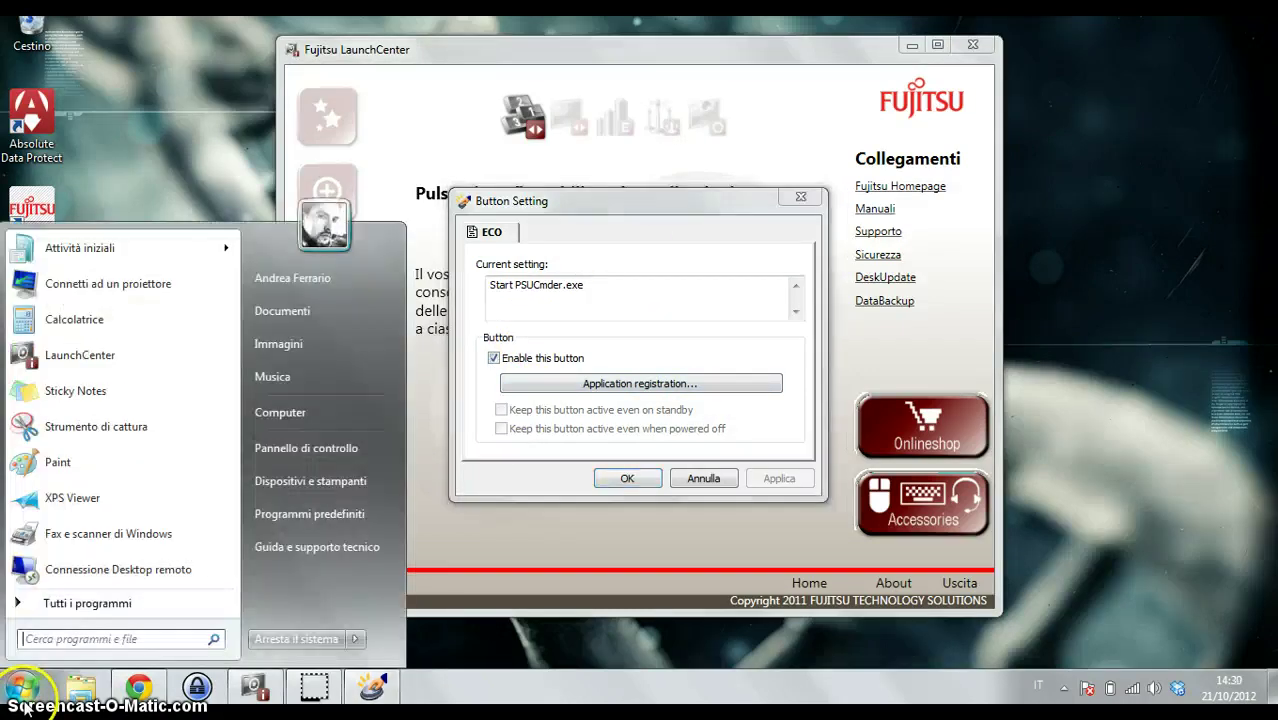
click(87, 604)
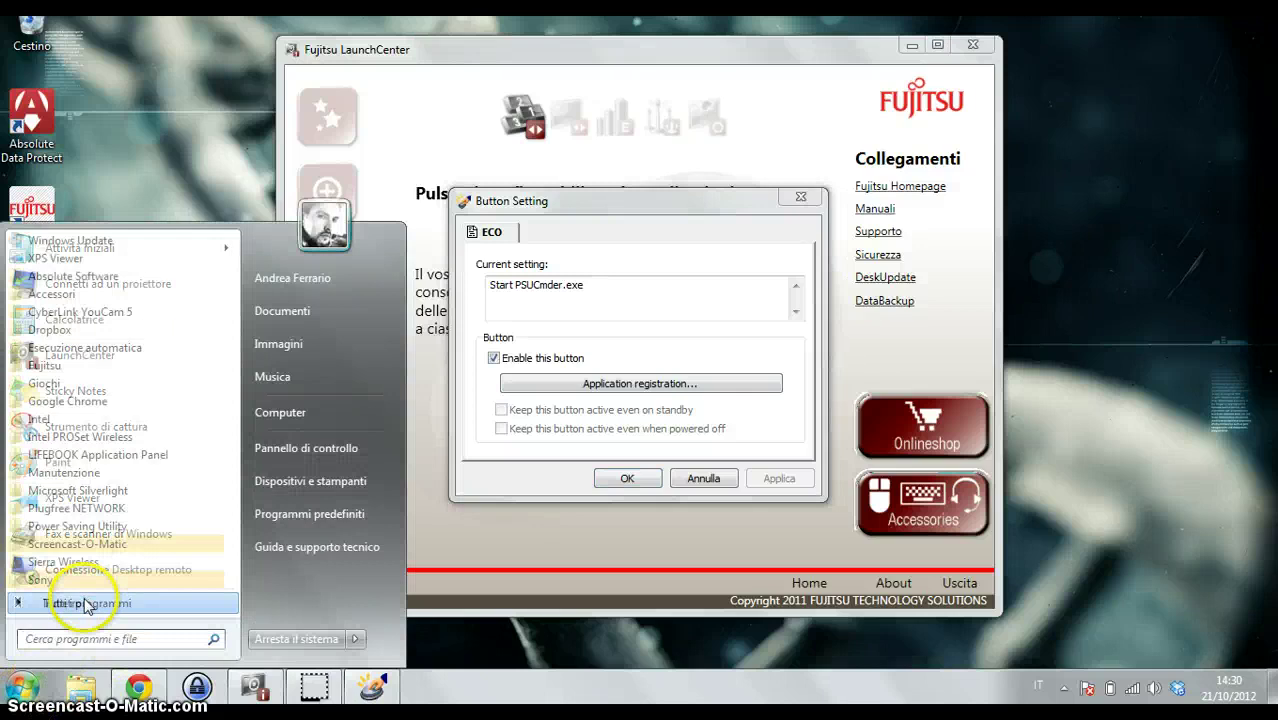
click(110, 458)
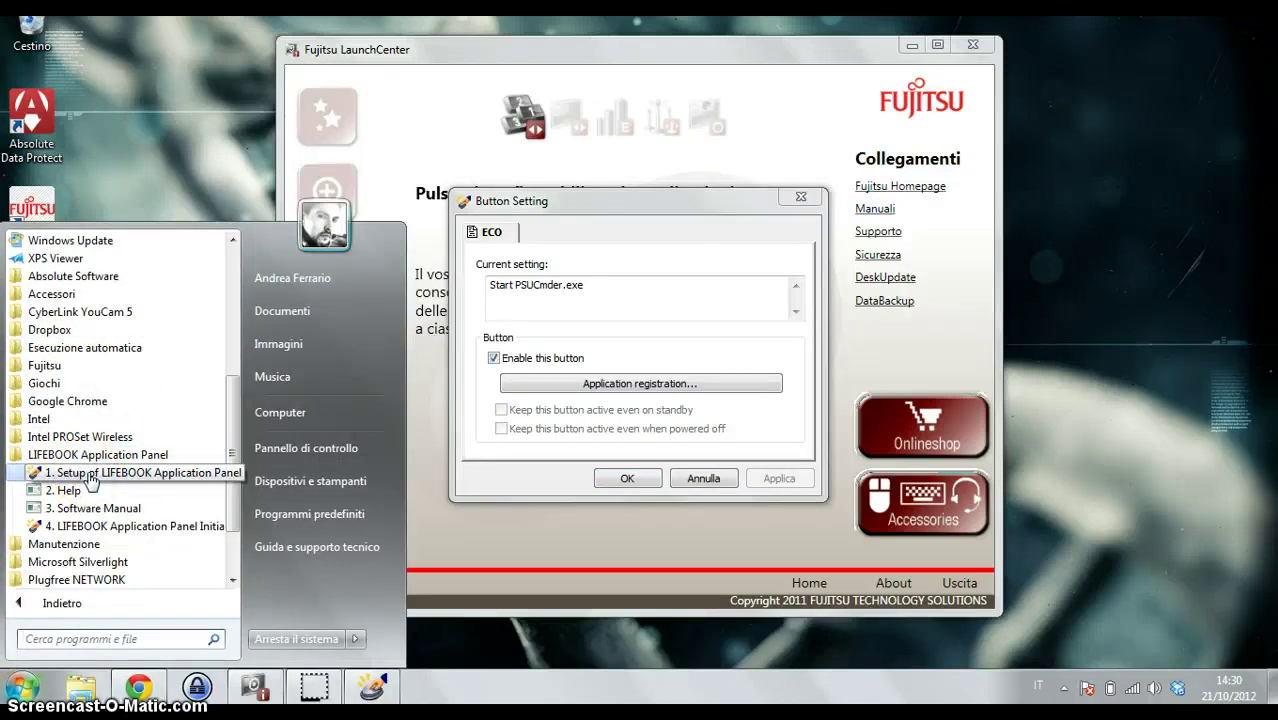
click(600, 505)
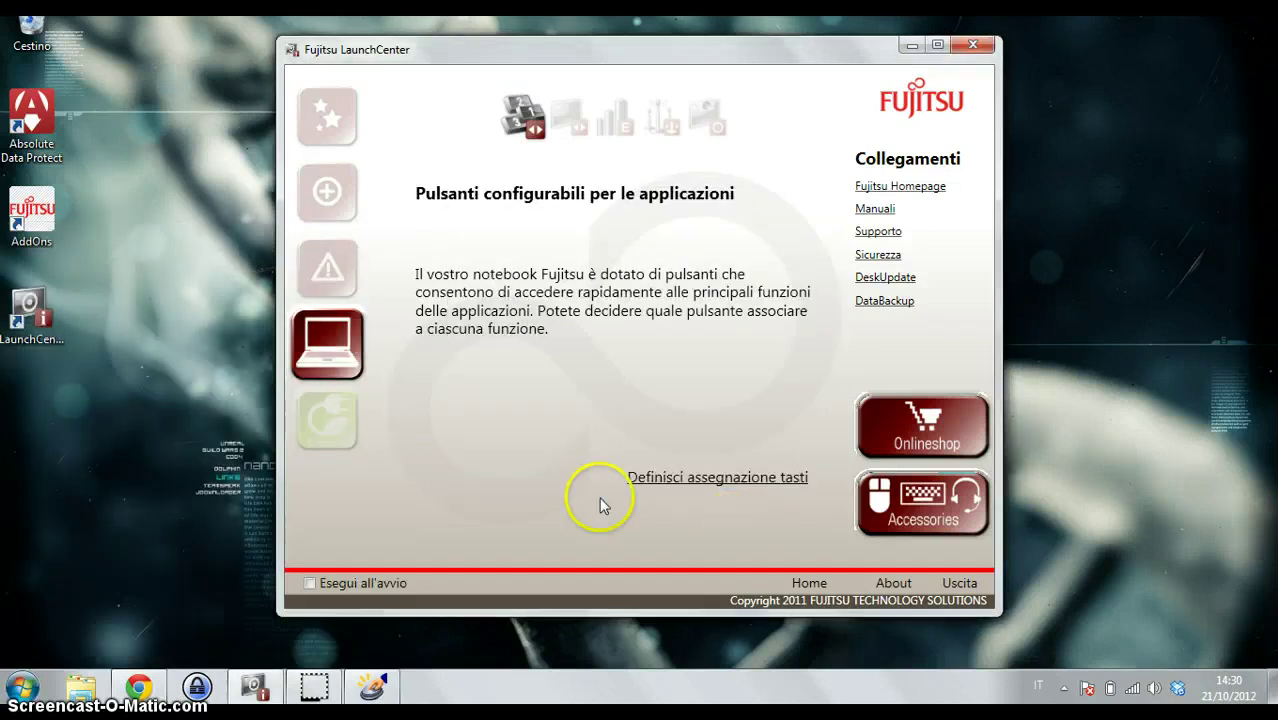
Reopen Button Setting, trigger the ECO button and confirm Power saving mode, then check tray icons
click(688, 479)
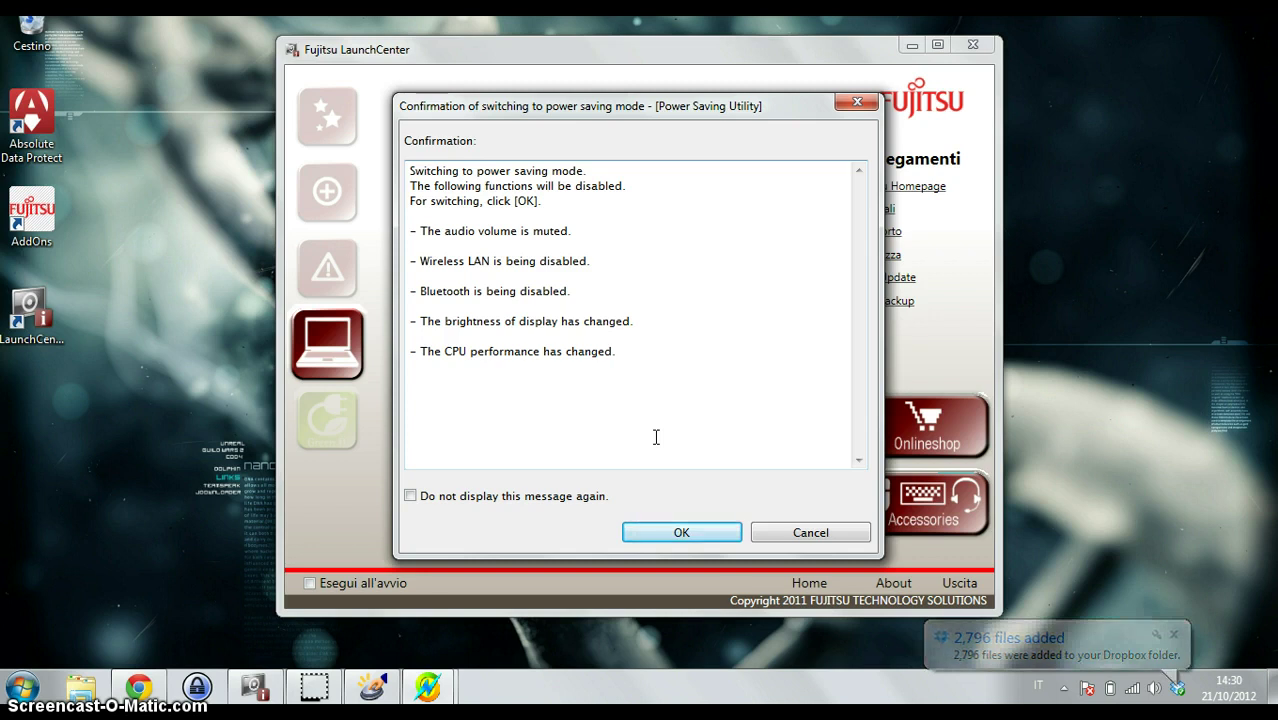
click(842, 409)
click(653, 358)
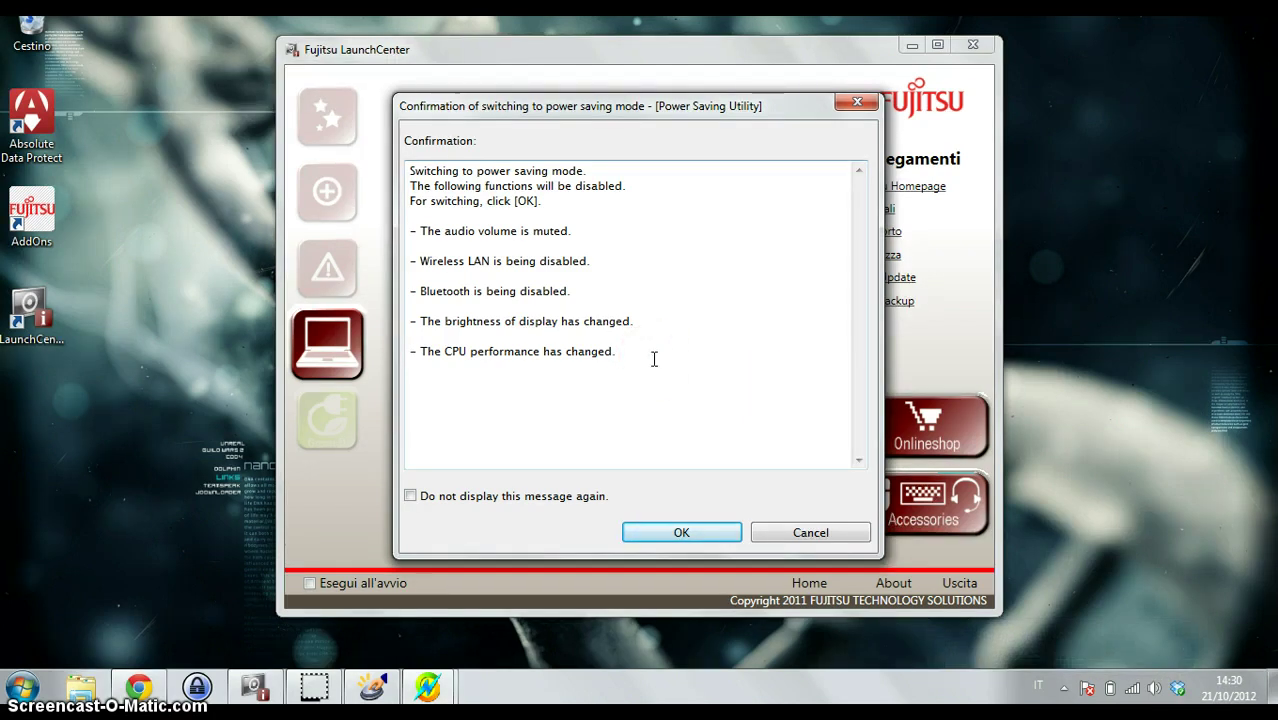
click(712, 535)
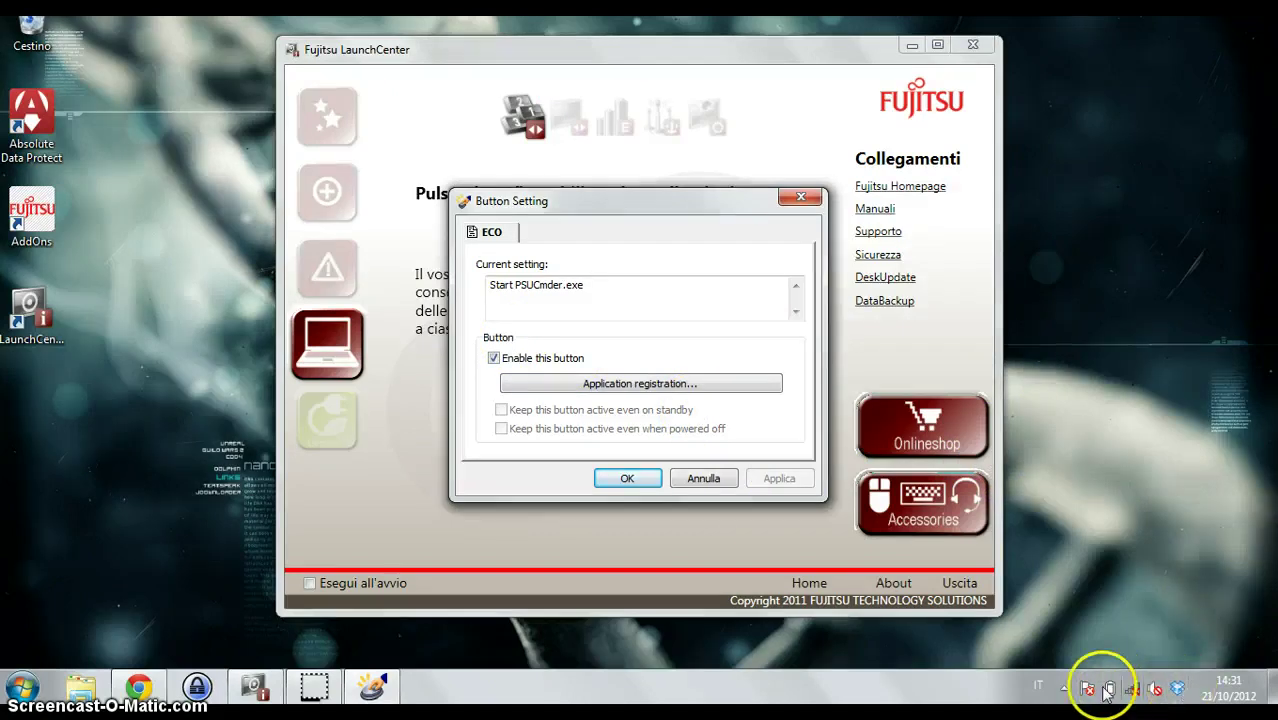
click(1064, 688)
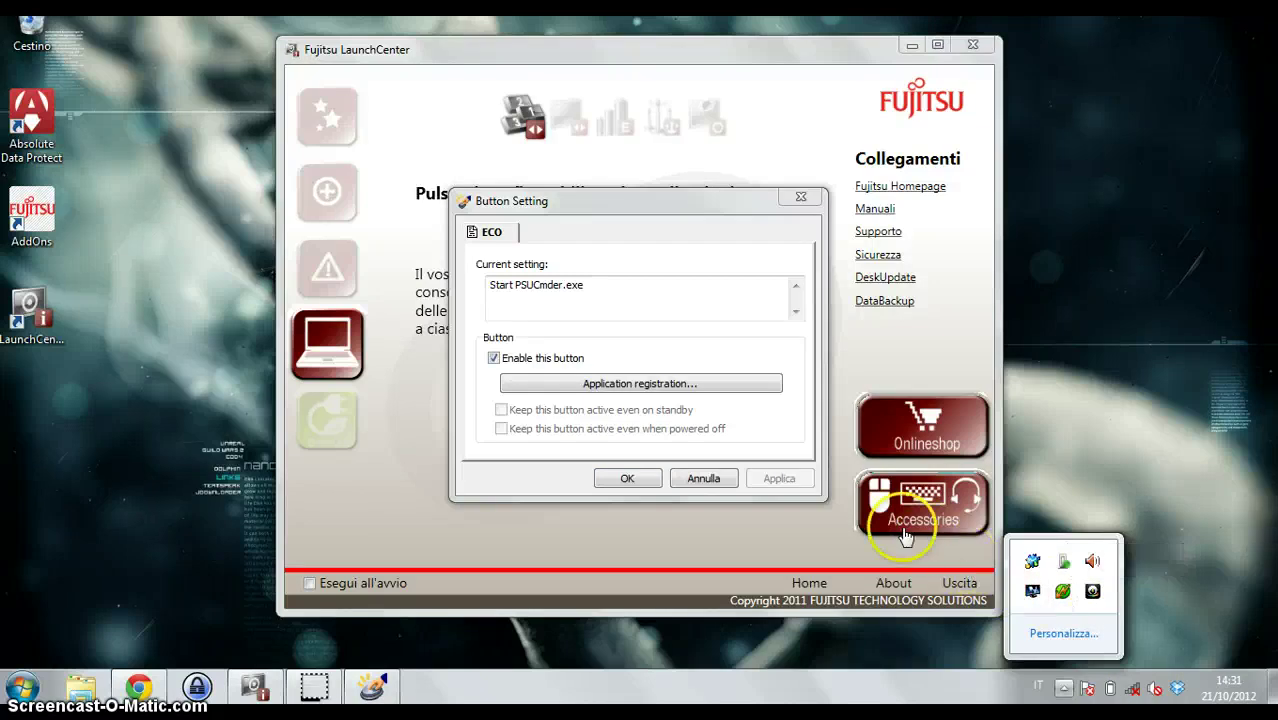
Confirm the switch back to Normal mode and recheck the tray's hidden status icons
click(862, 537)
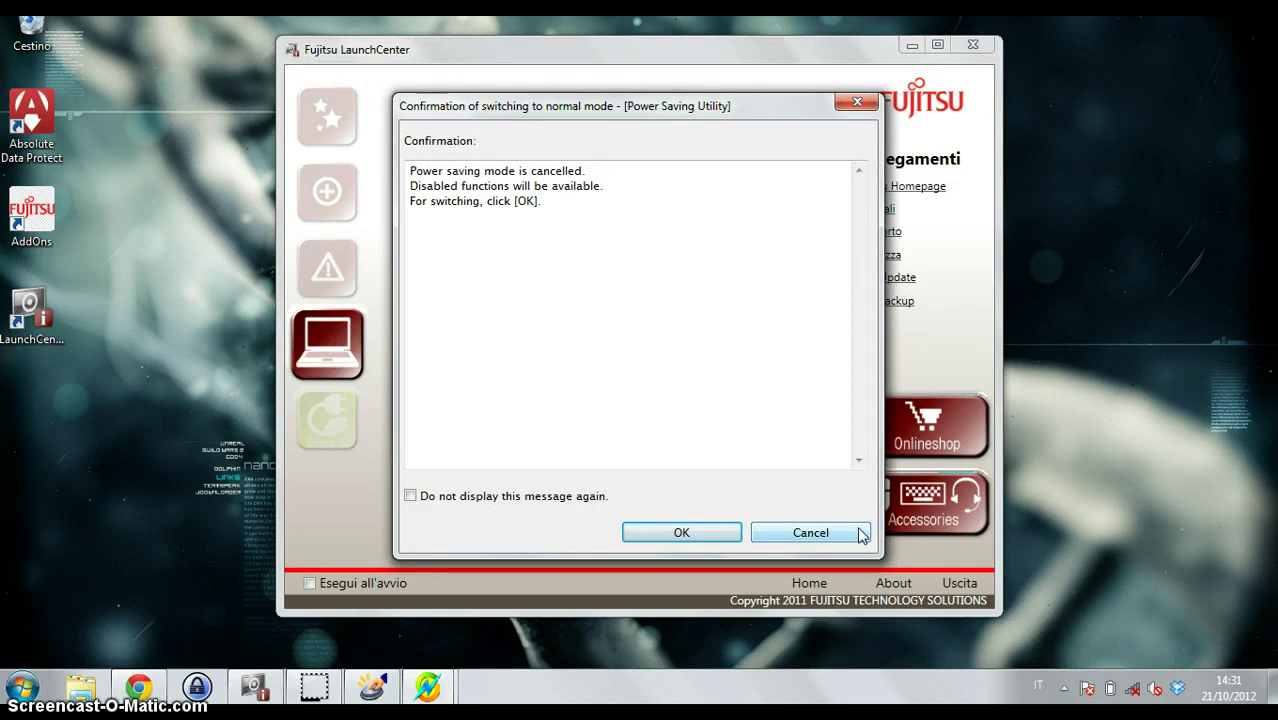
click(700, 533)
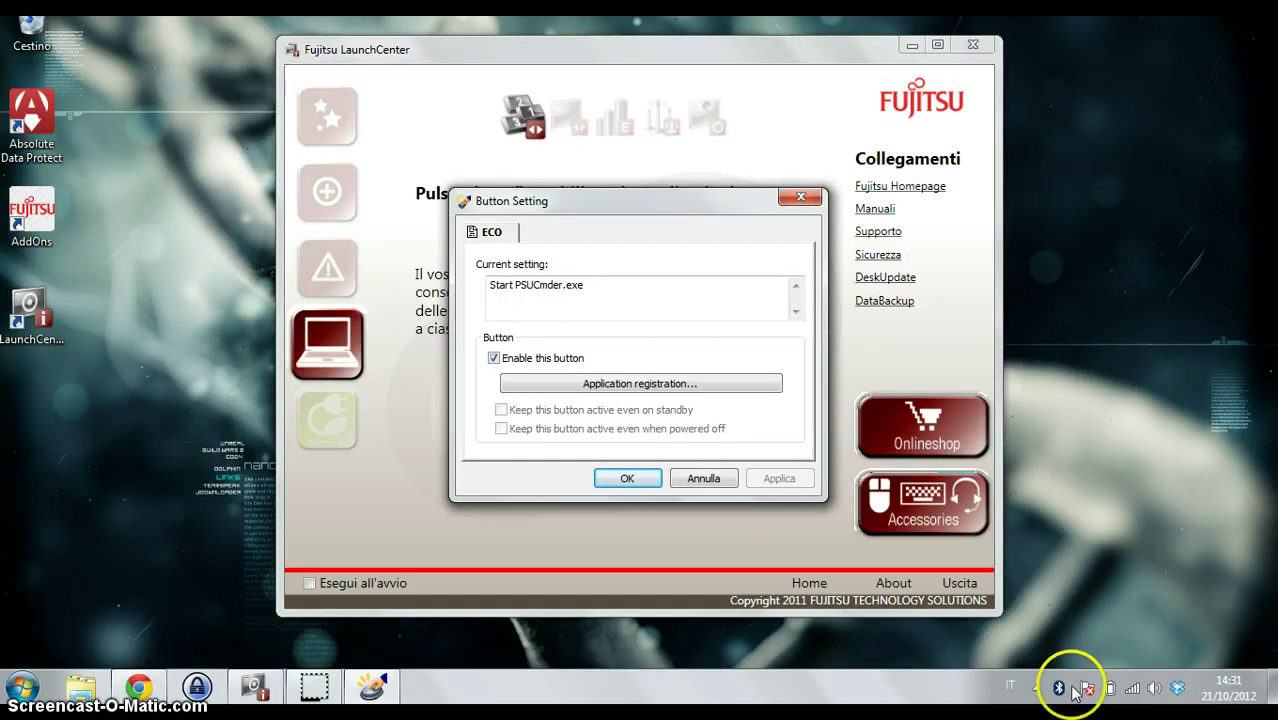
click(1038, 688)
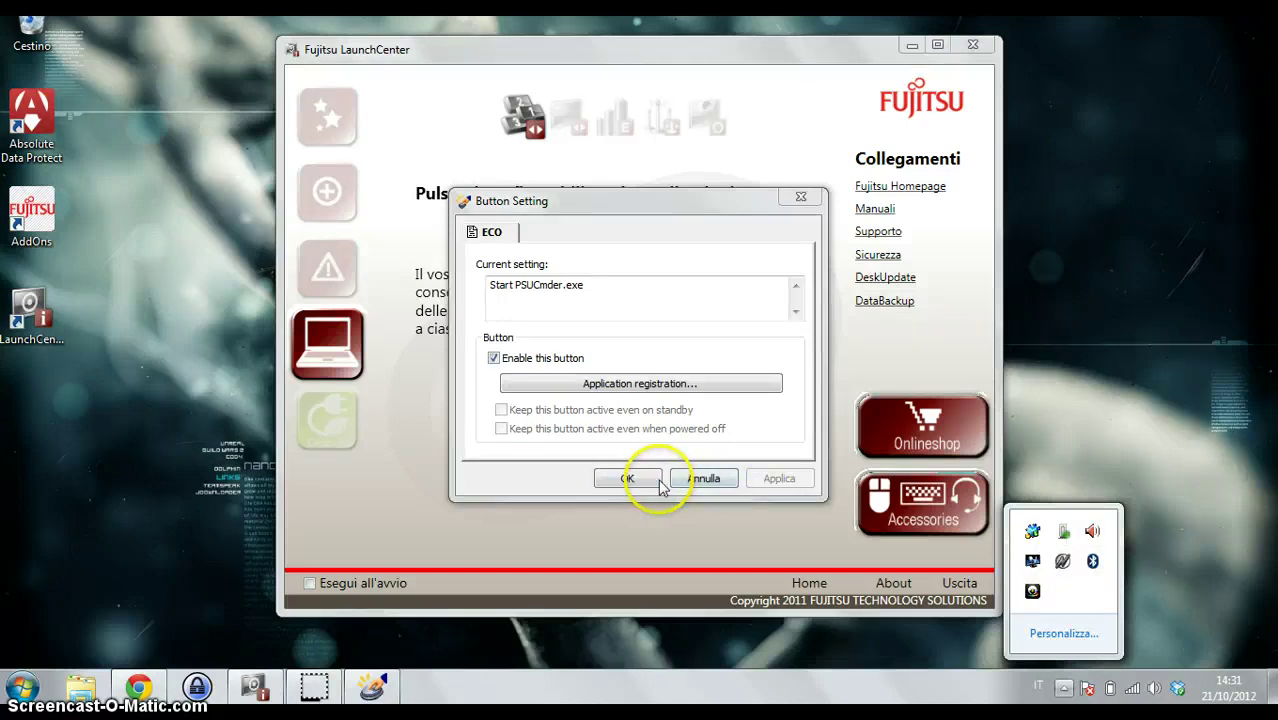
Close ECO Button Setting and launch PlugFree NETWORK from its wireless components page
click(627, 479)
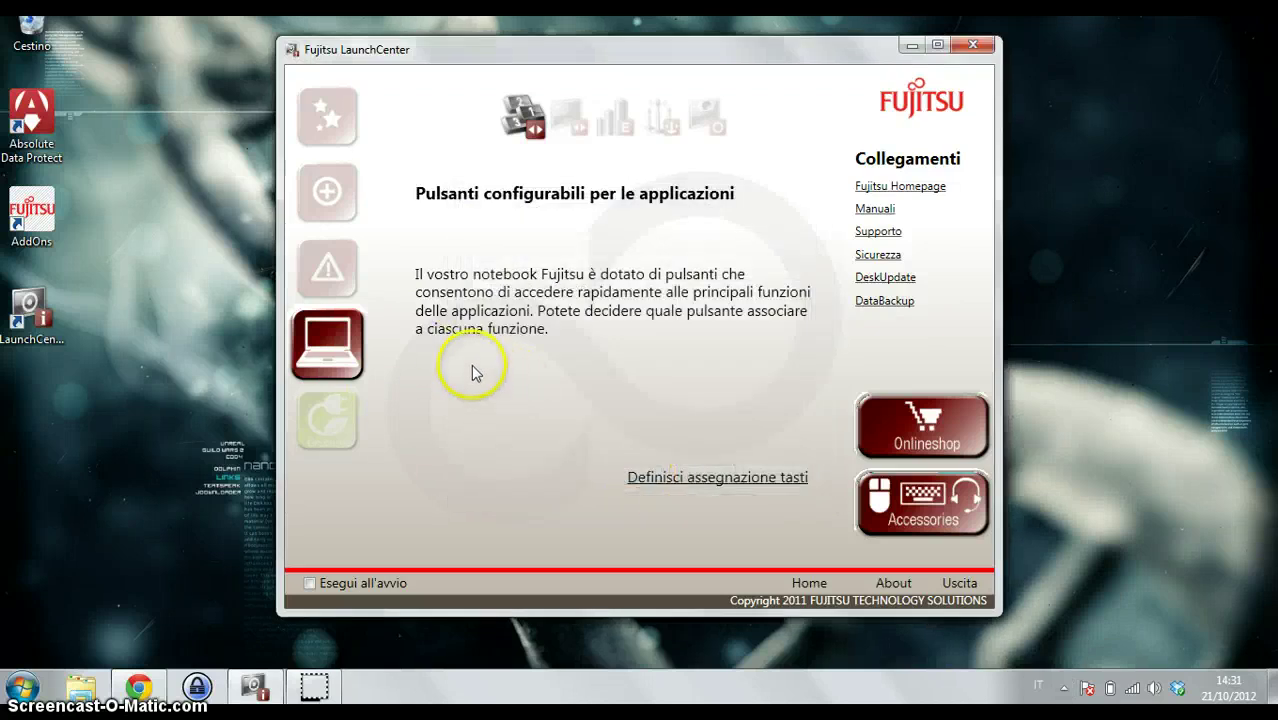
click(617, 118)
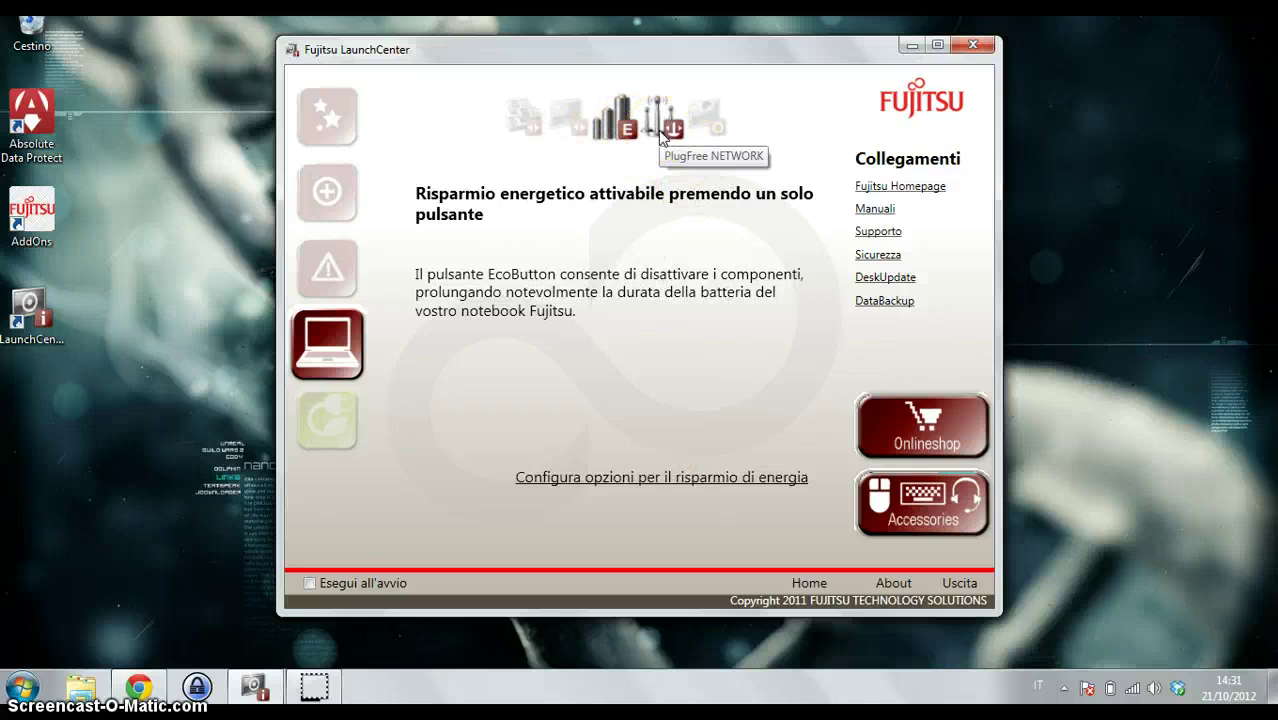
click(660, 135)
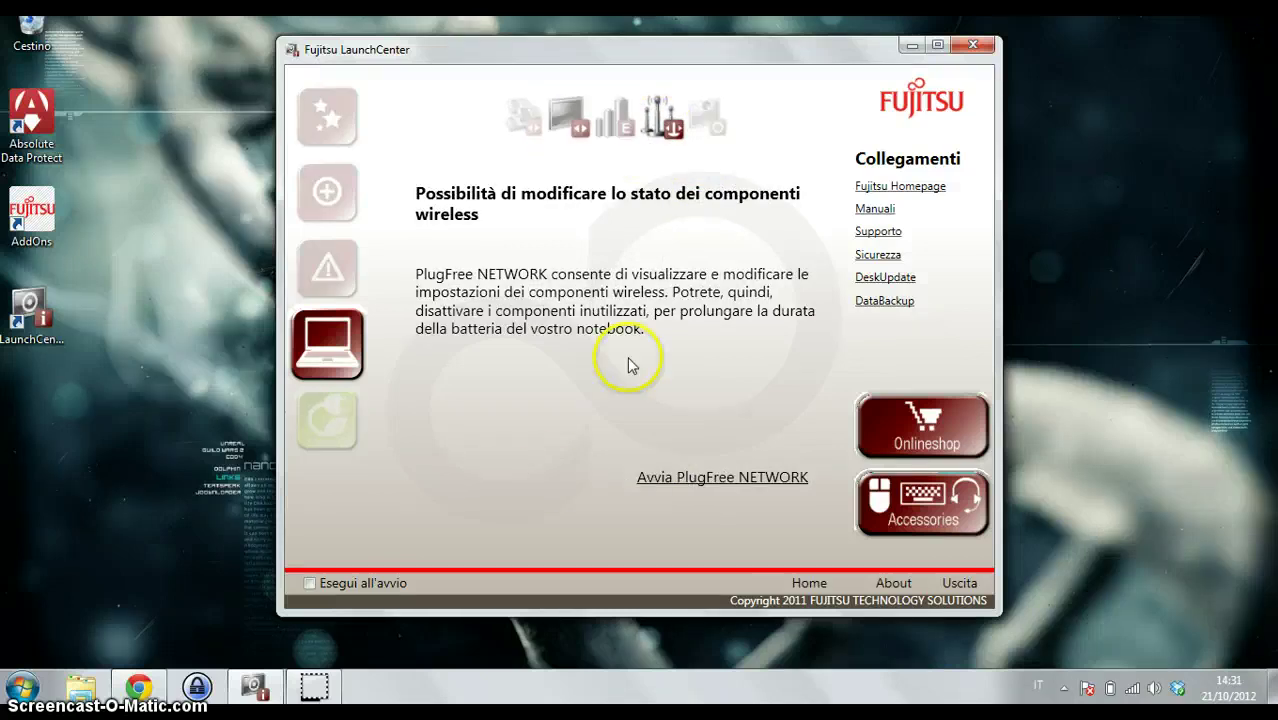
click(729, 490)
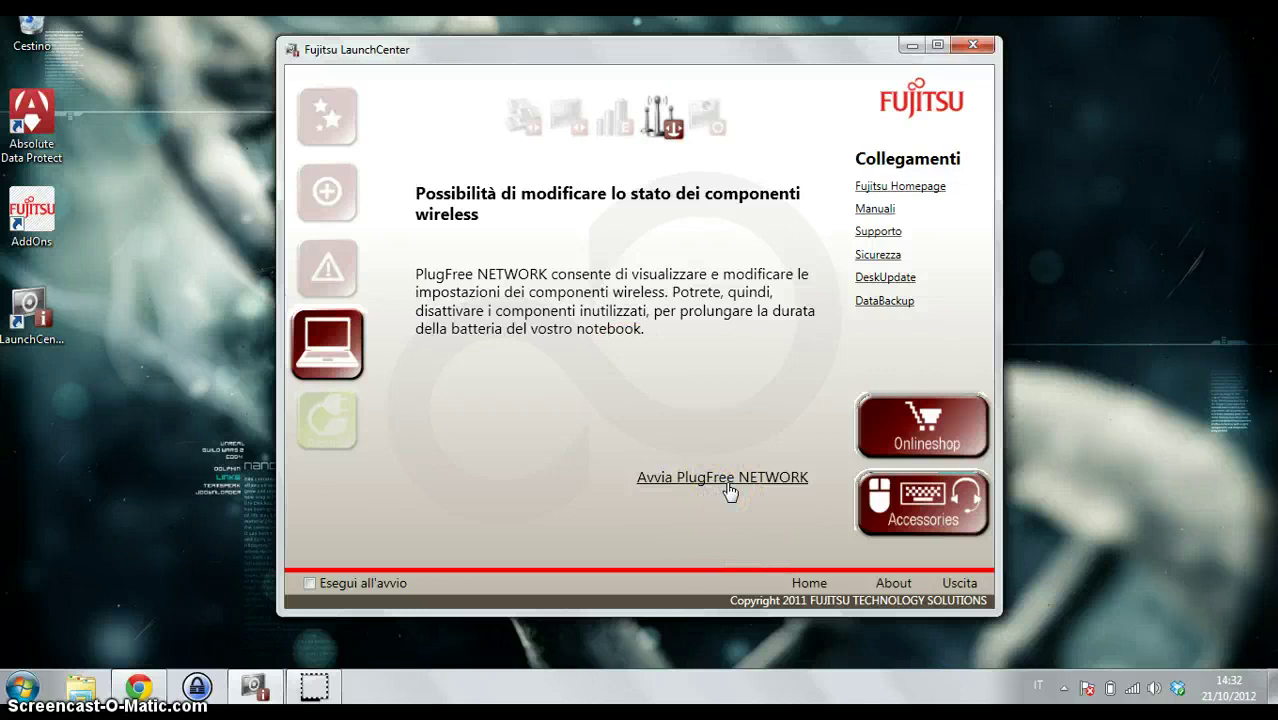
click(700, 485)
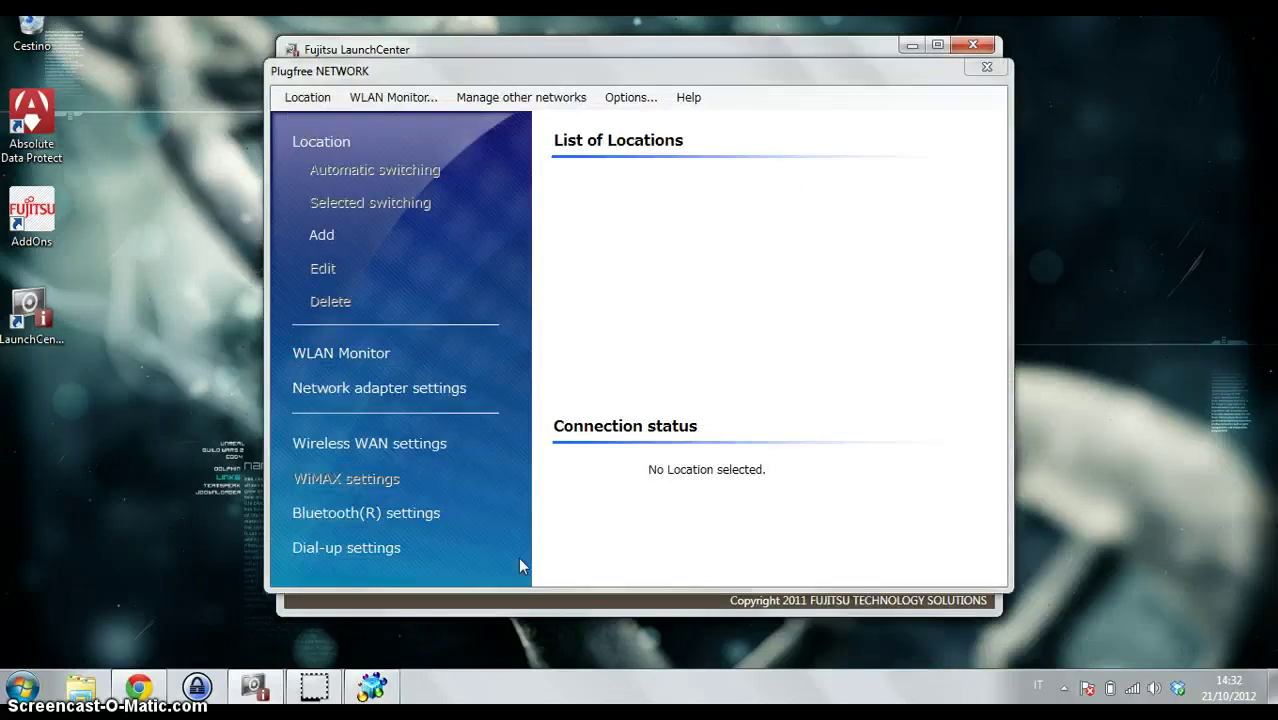
Bring the Plugfree NETWORK window forward and launch the WLAN Monitor from its menu bar
click(494, 218)
click(429, 482)
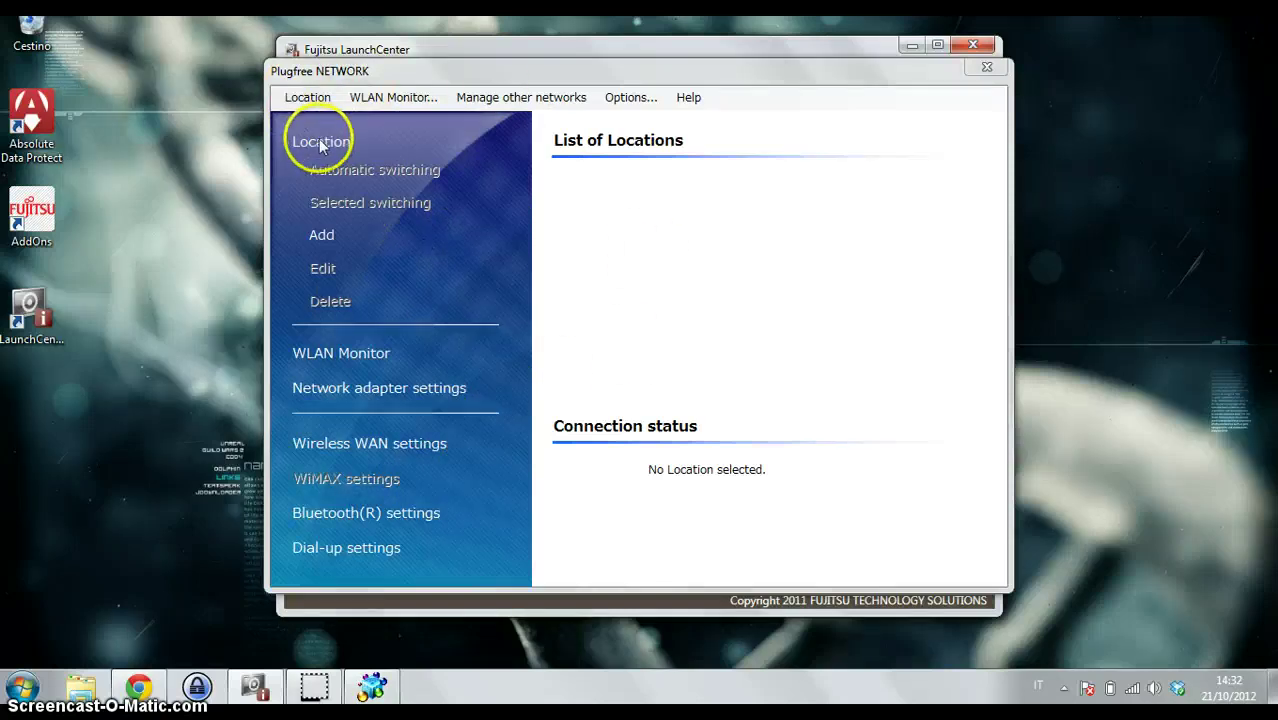
click(365, 99)
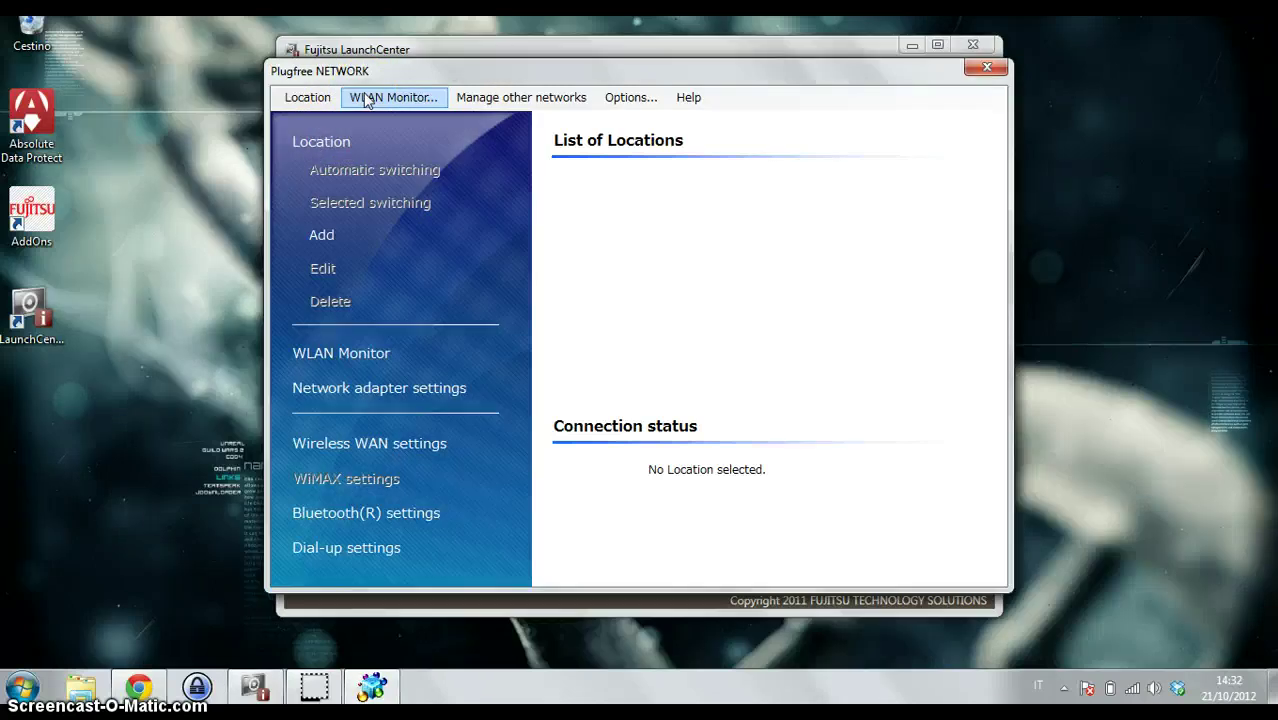
click(363, 97)
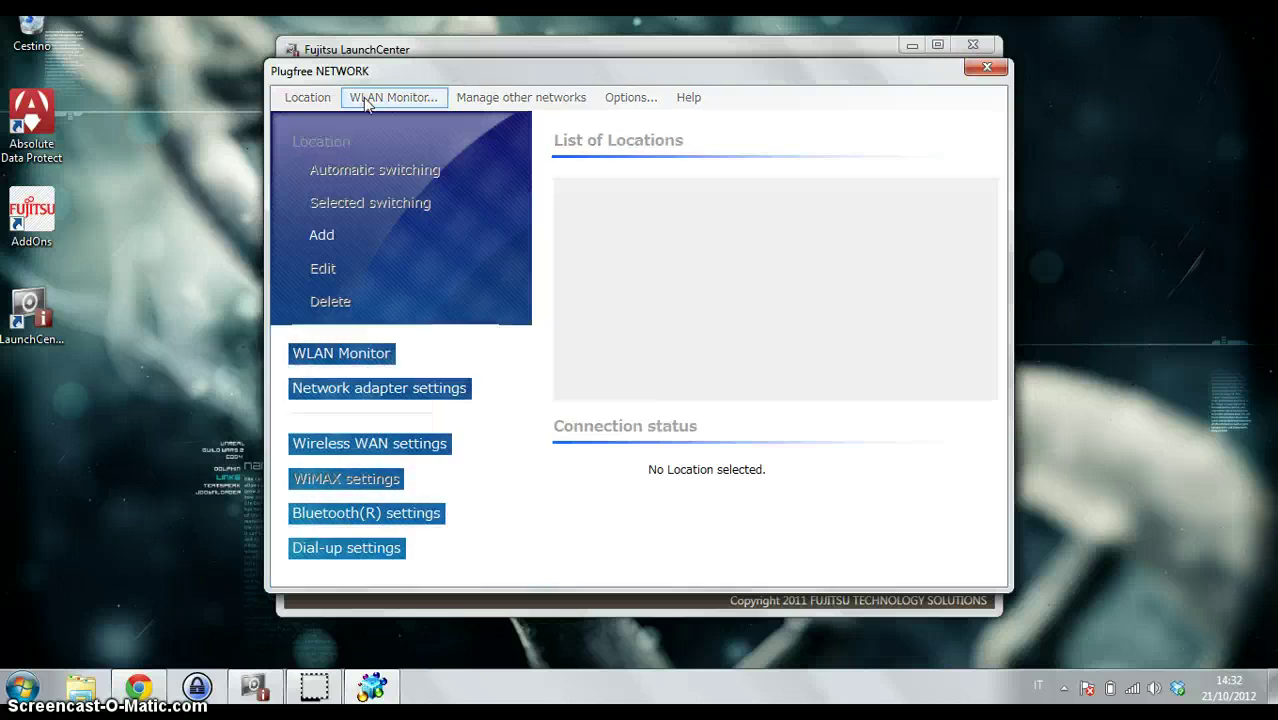
click(954, 215)
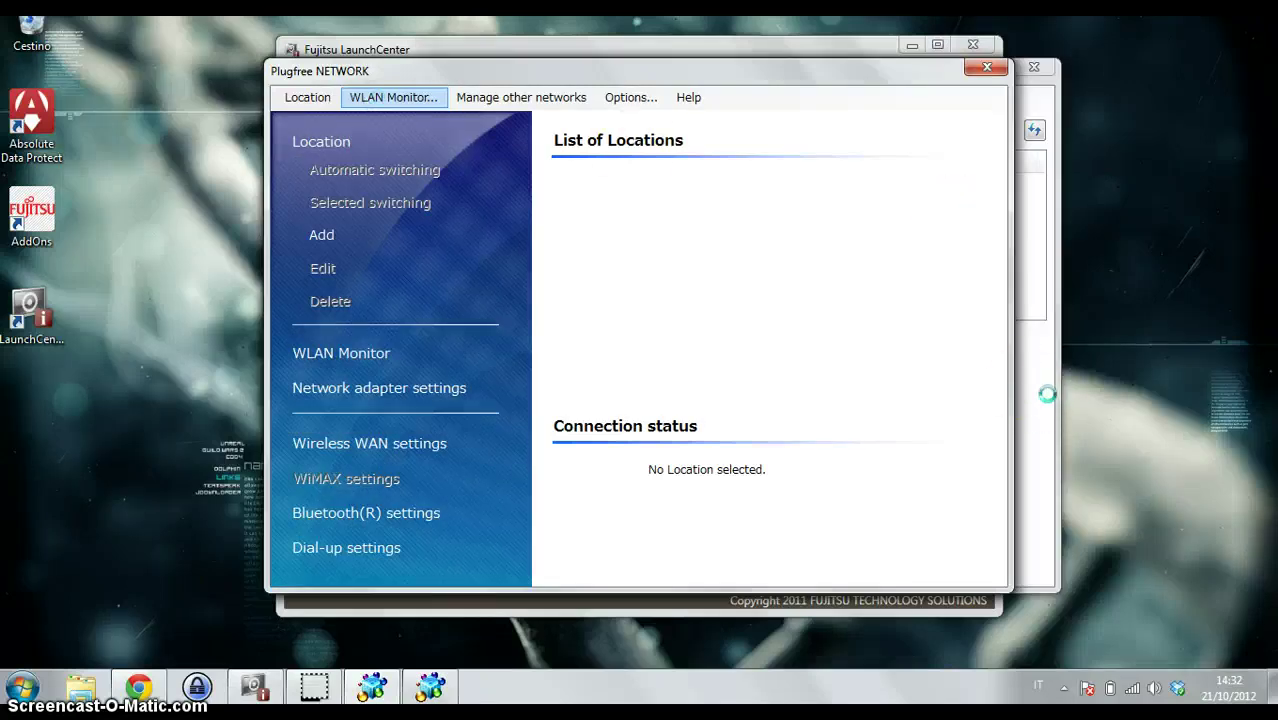
Browse the WLAN profile and Status menus, then switch the network list to Expert view
click(365, 97)
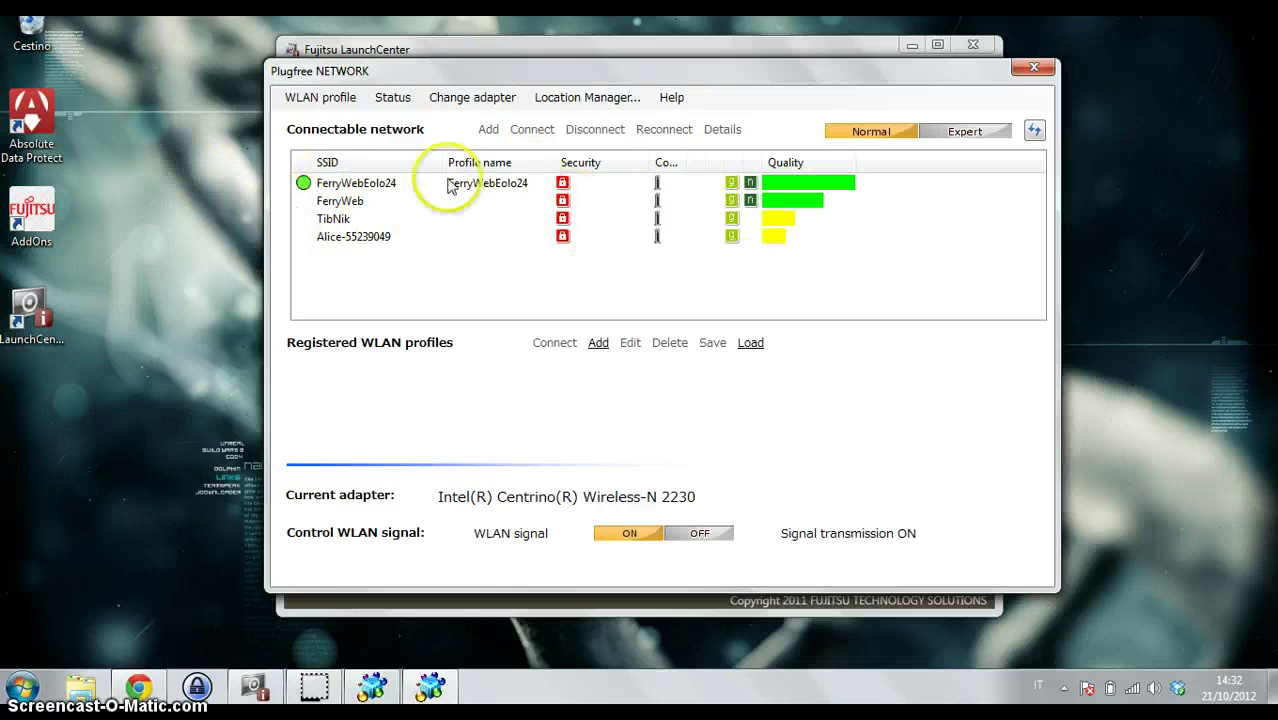
click(322, 98)
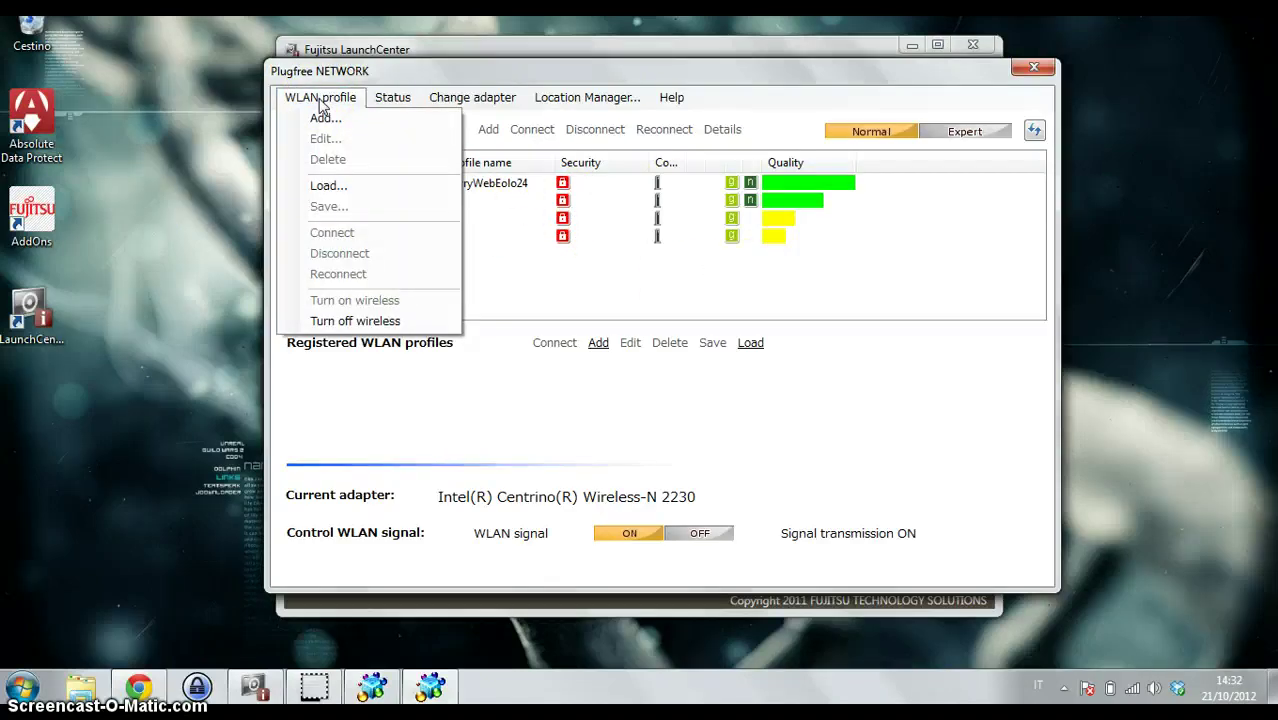
mouse_move(393, 98)
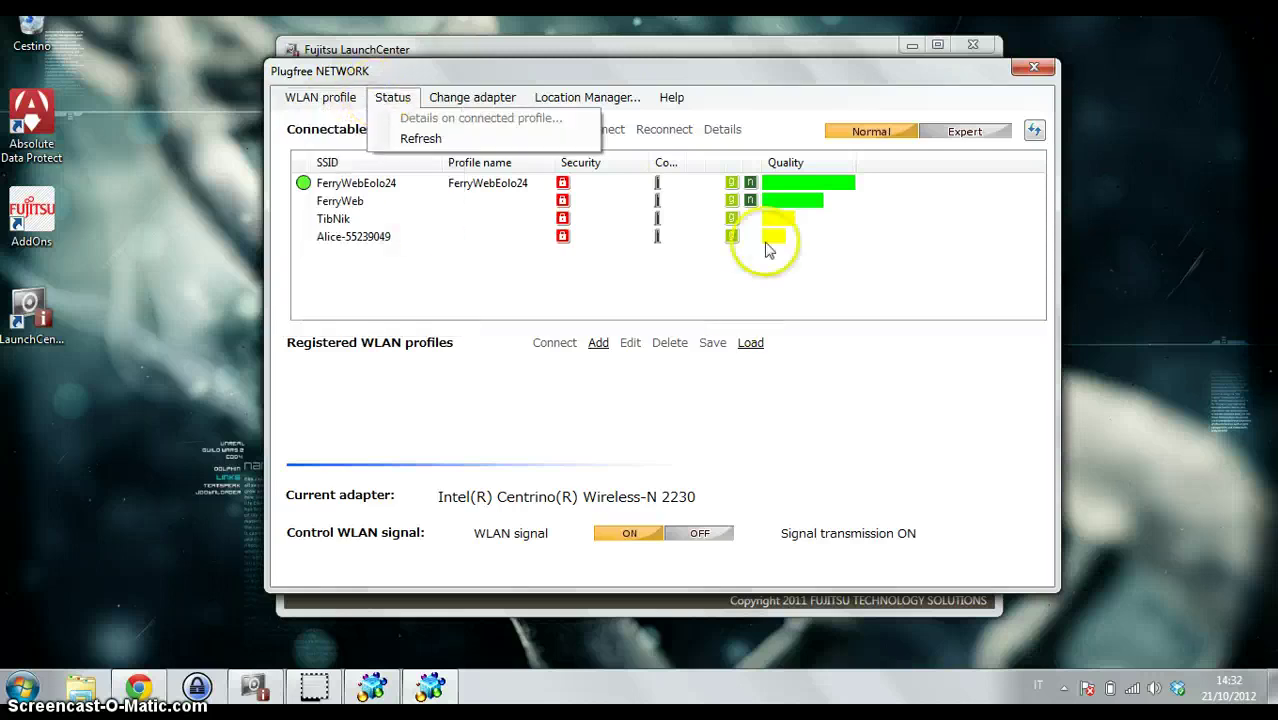
mouse_move(477, 100)
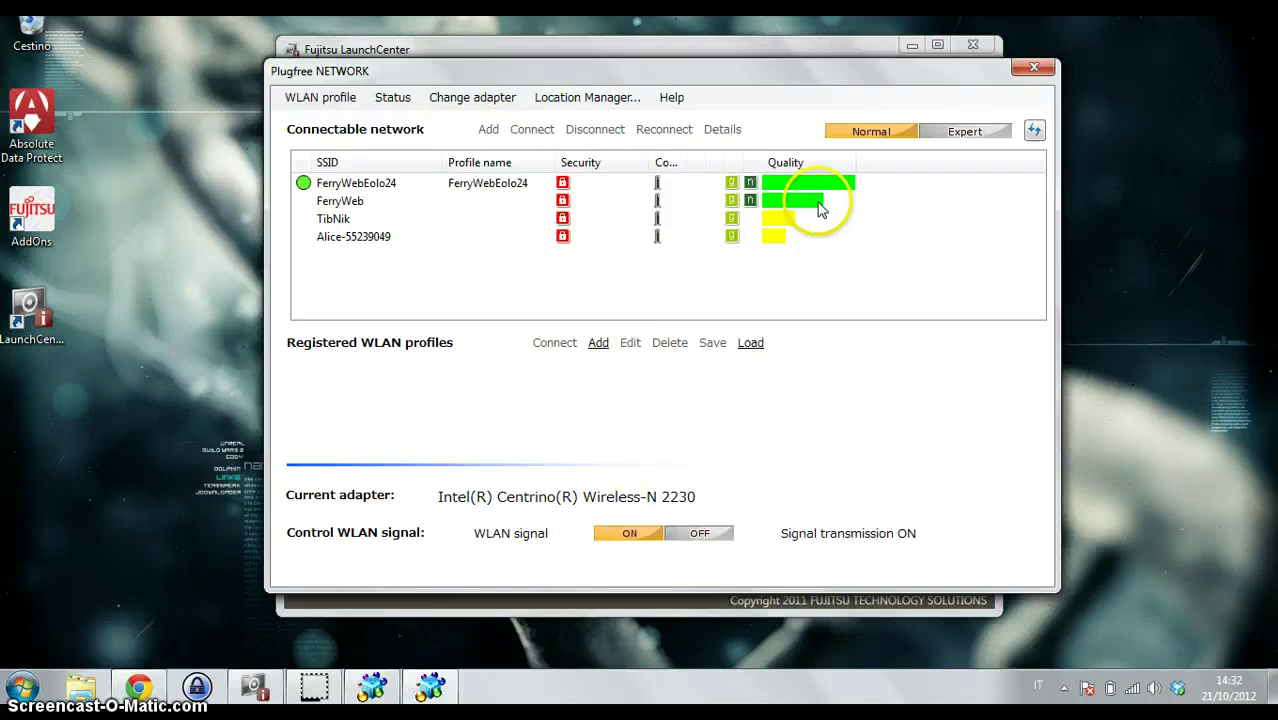
click(975, 140)
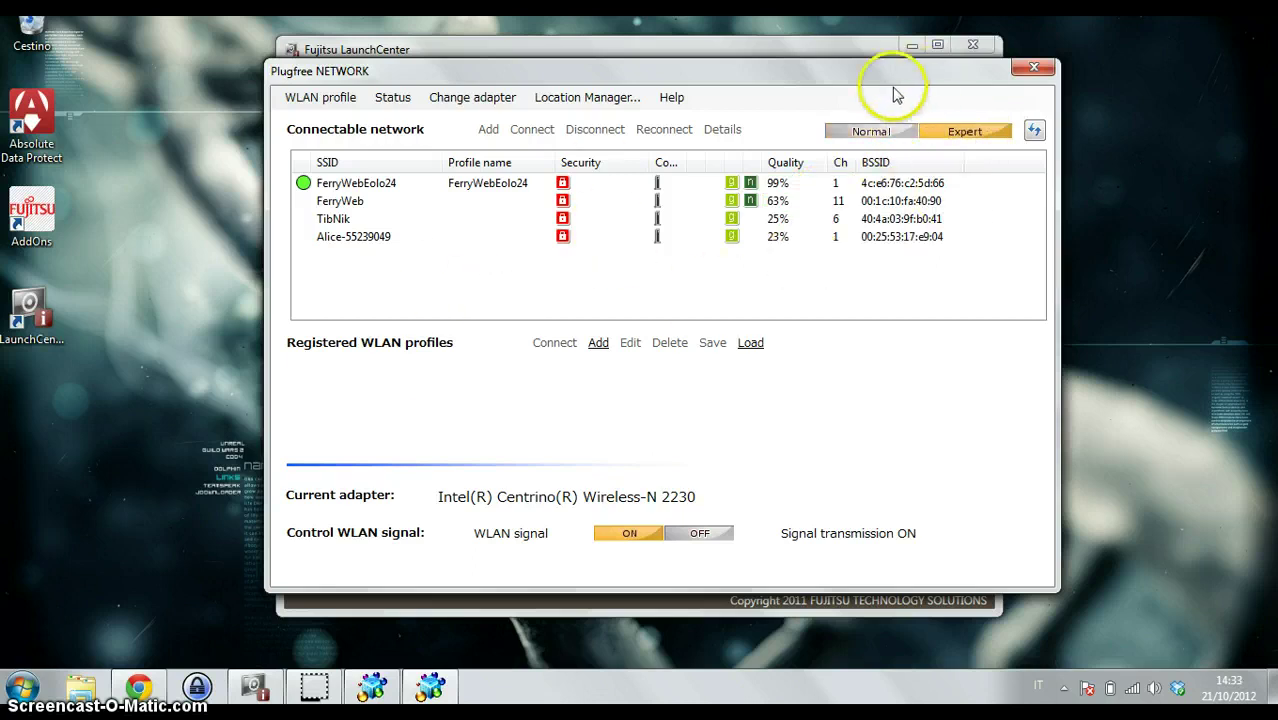
Switch the network list back to Normal view and open the Location Manager
click(860, 133)
click(575, 97)
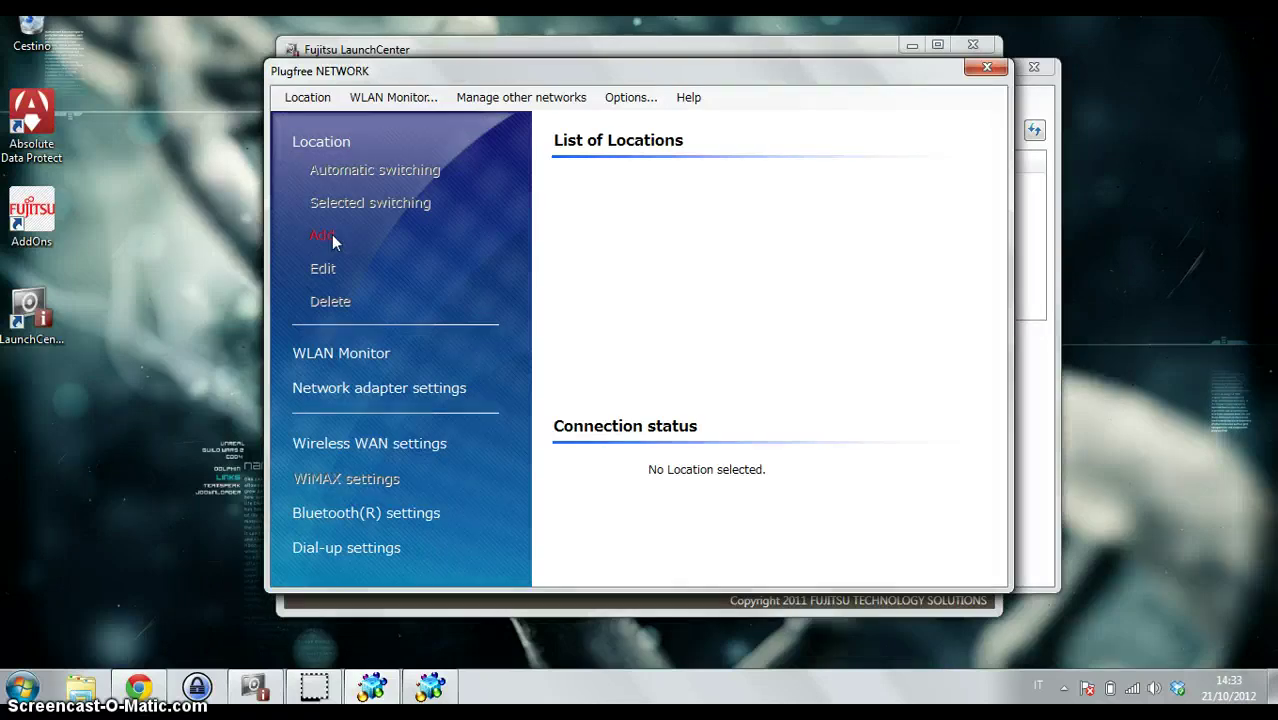
Add a location named 'Home' with advanced settings for used locations enabled, then continue
click(331, 234)
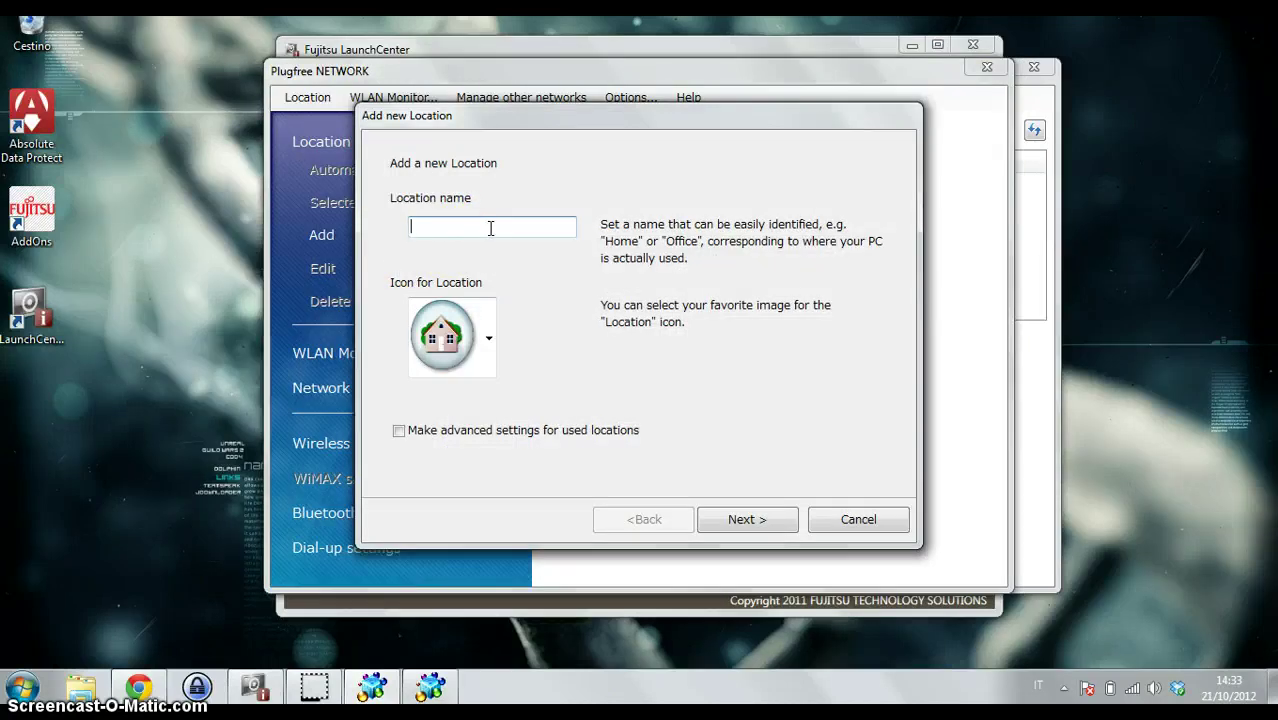
text(Home)
click(398, 432)
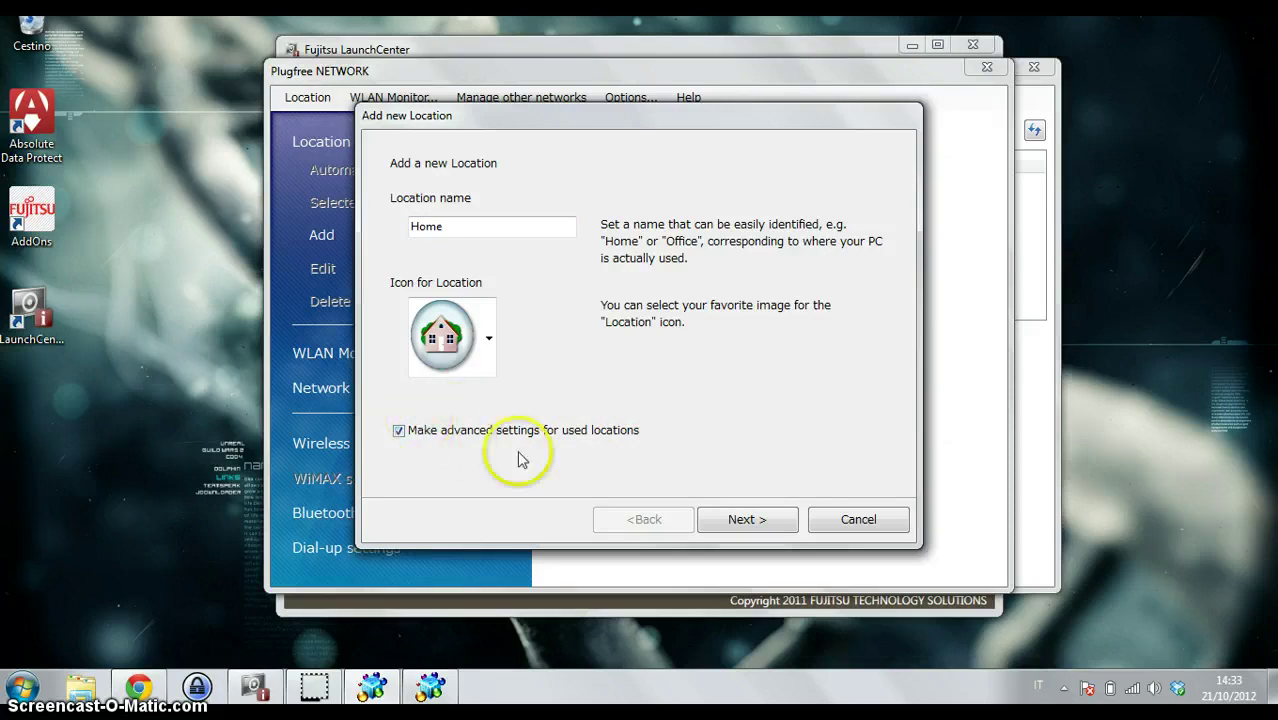
click(748, 520)
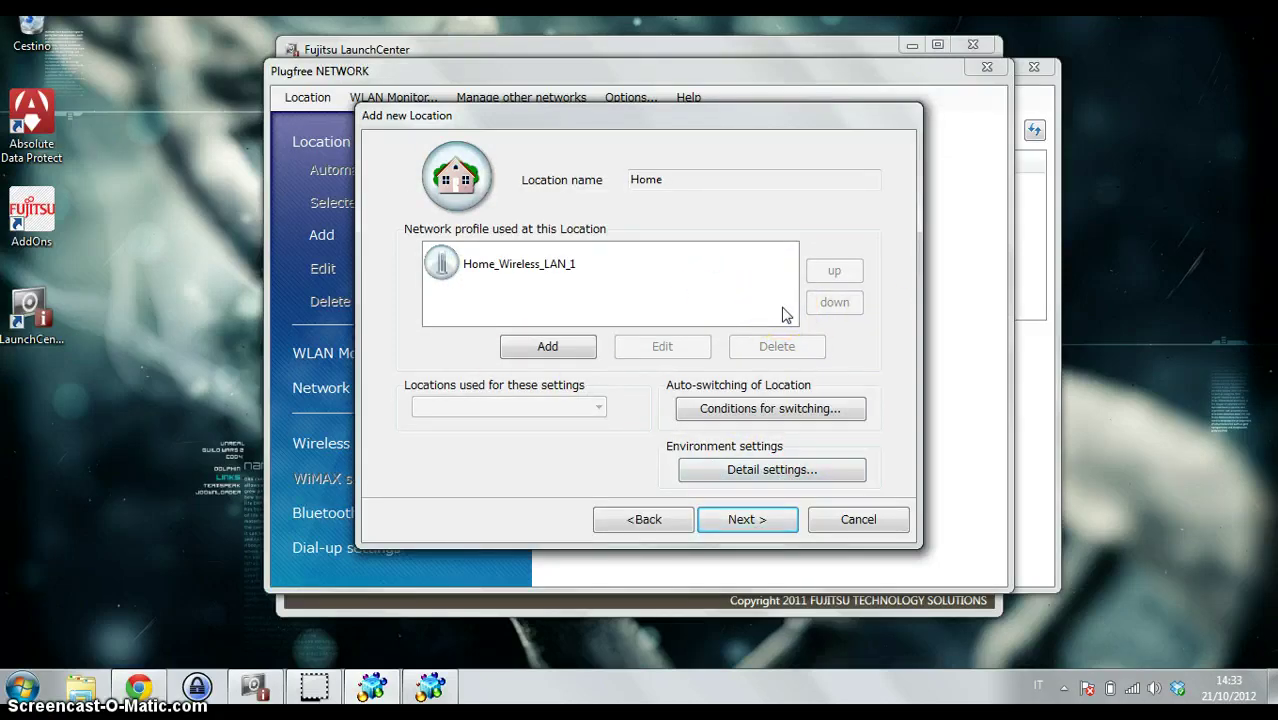
Check the Home location's switching conditions unchanged, then open its Detail environment settings
click(818, 408)
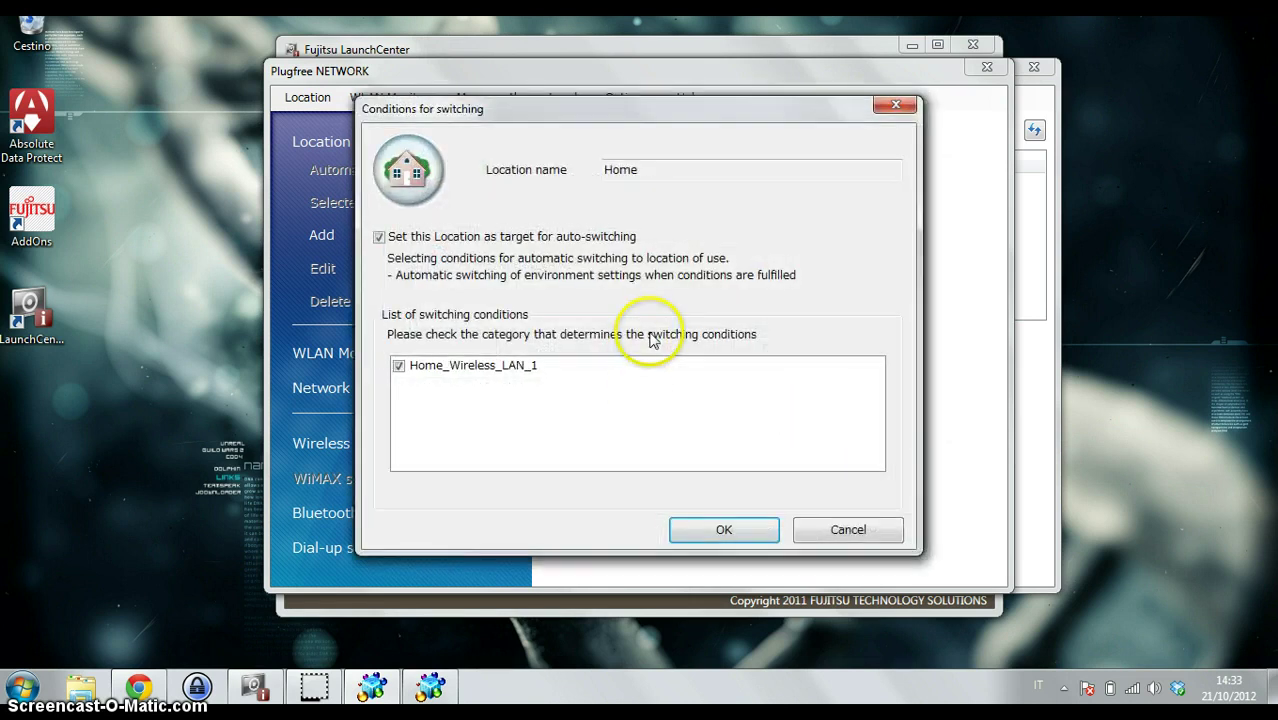
click(848, 531)
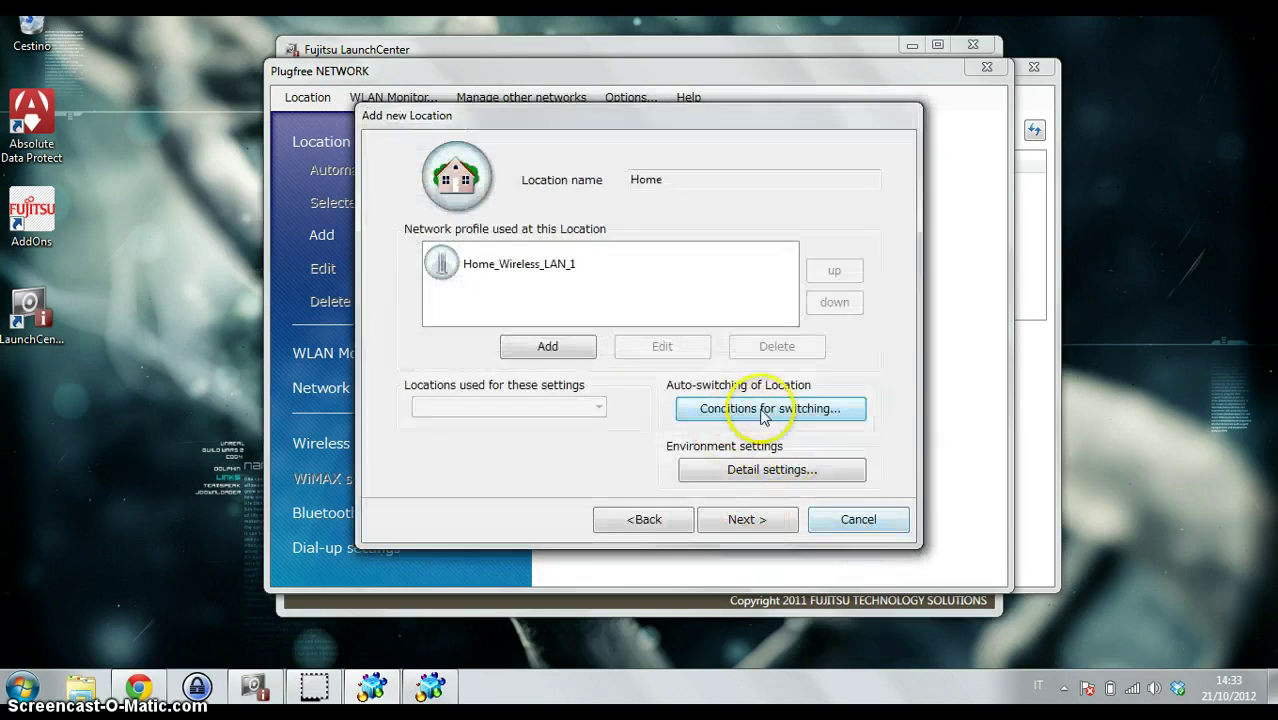
click(741, 470)
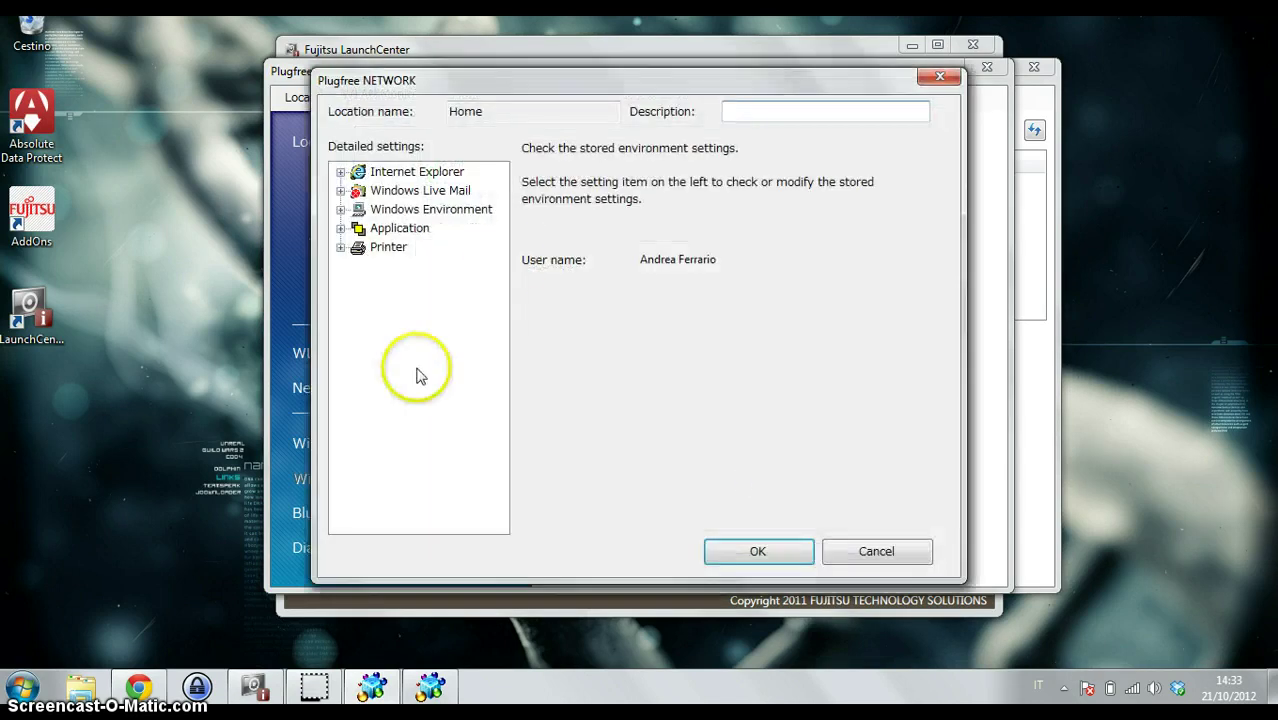
Expand Application and Windows Environment, then view Sound and Windows Update (automatic daily at 3:00 AM)
click(341, 228)
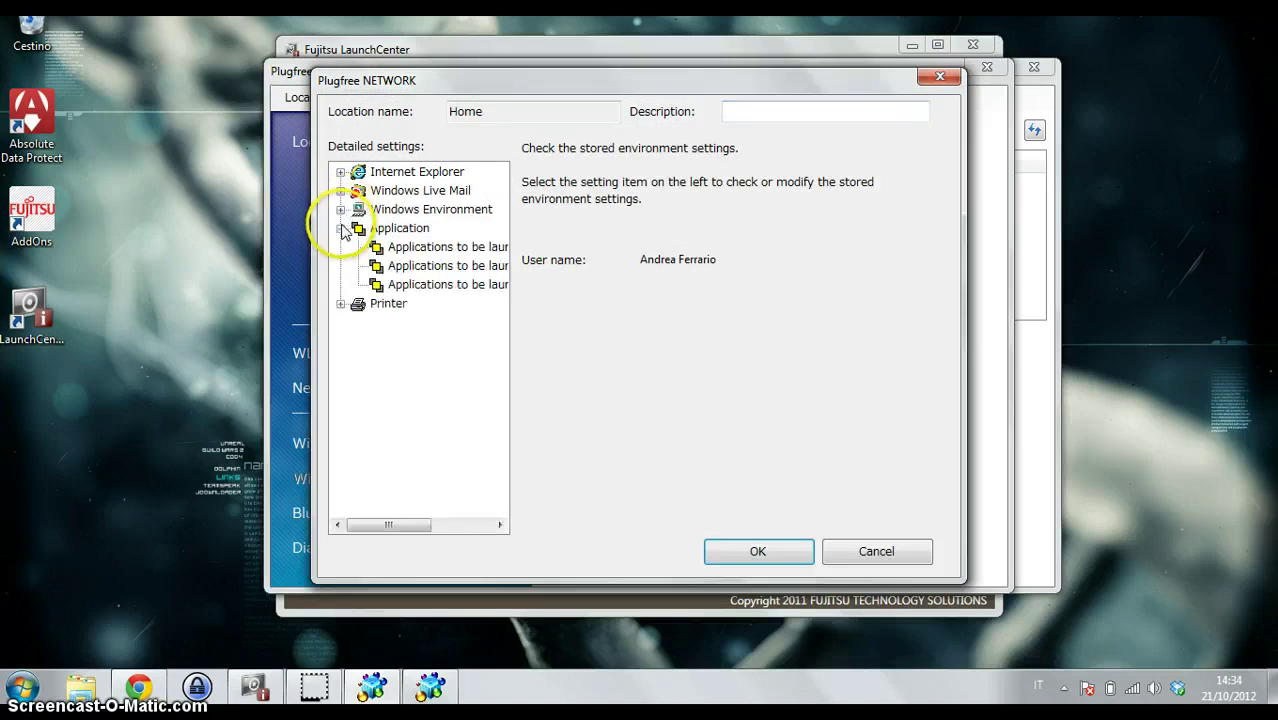
click(341, 210)
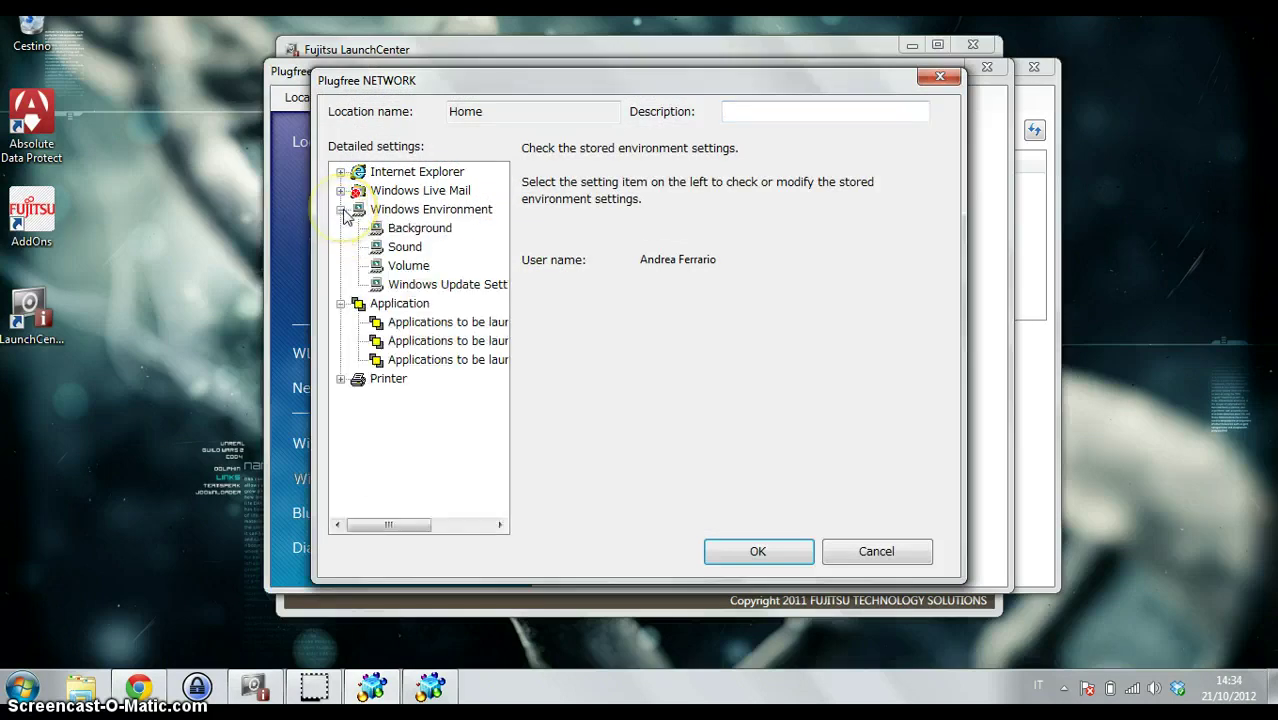
click(406, 248)
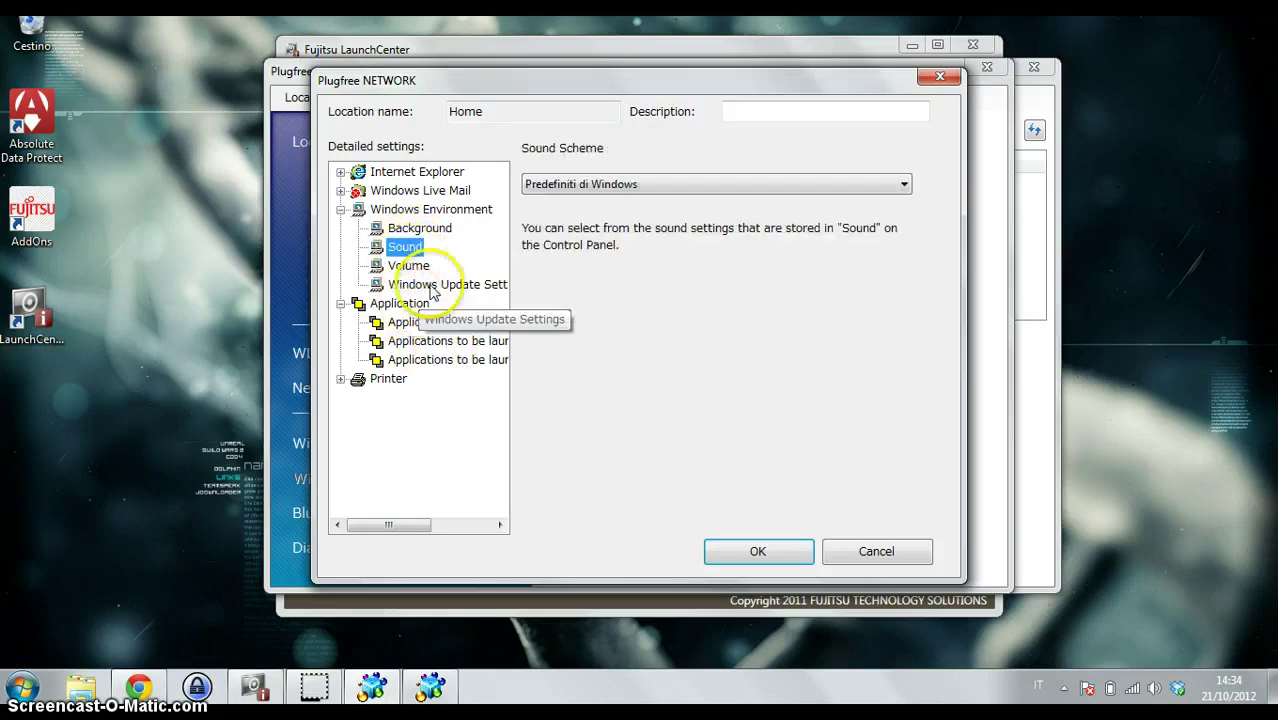
click(425, 287)
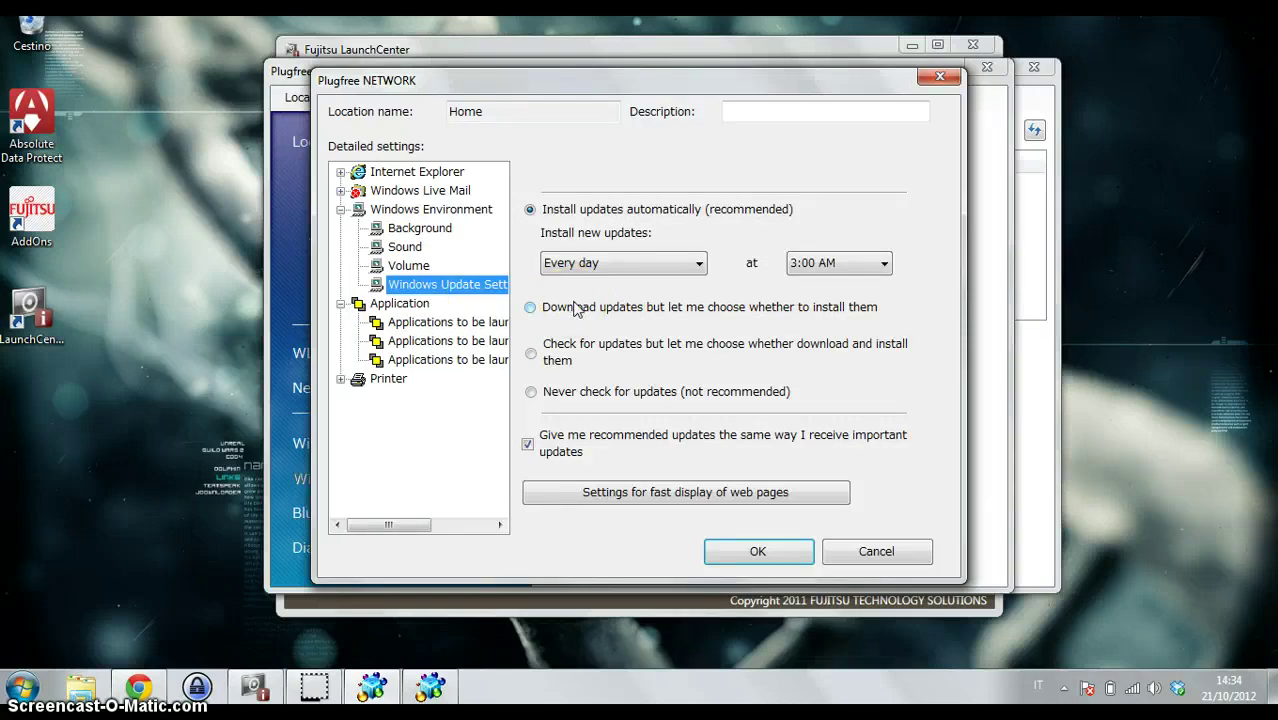
Check the first after-switching application entry, then collapse the Application and Windows Environment groups
click(412, 324)
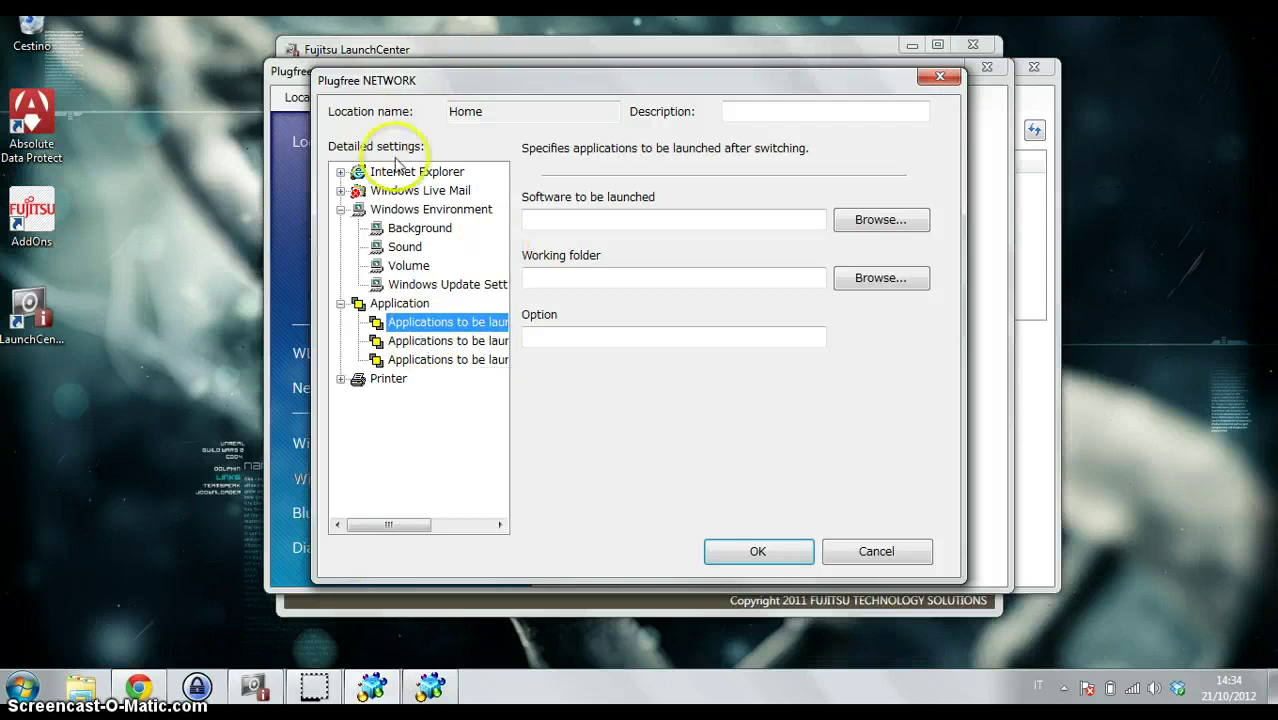
click(341, 304)
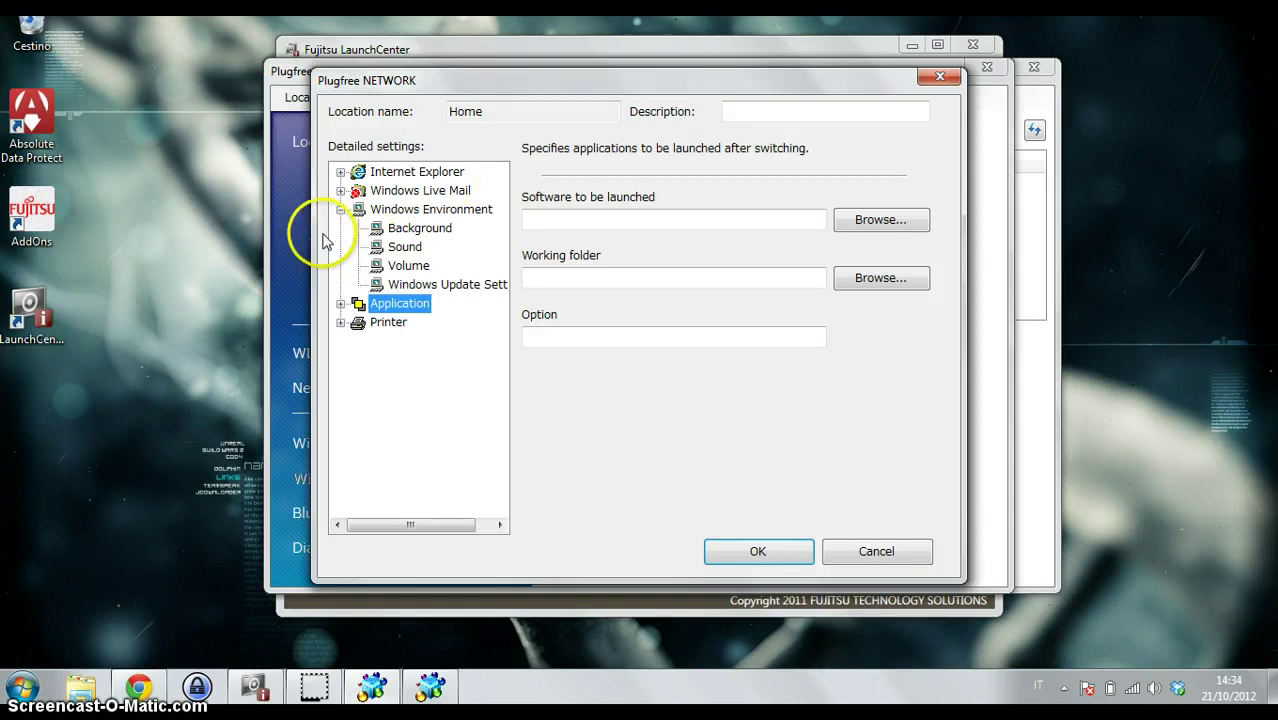
click(341, 210)
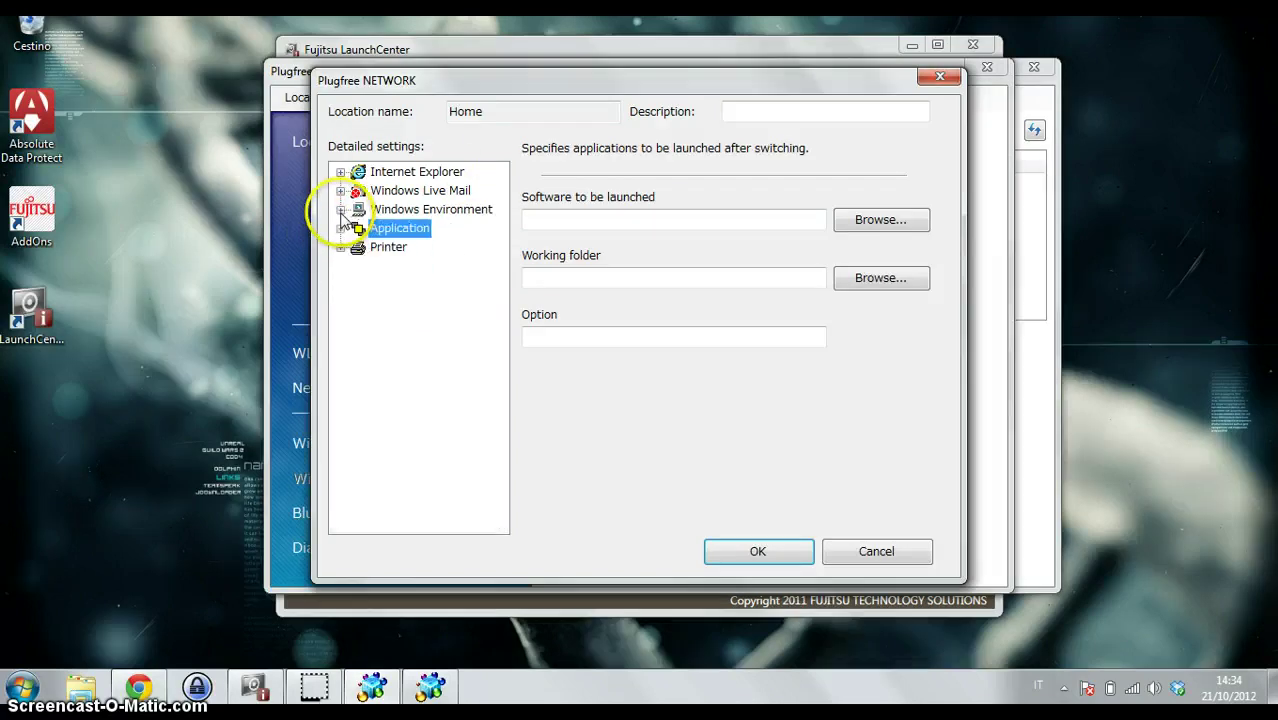
Cancel the new Home location, close both PlugFree NETWORK windows, and show LaunchCenter's application buttons page
click(871, 558)
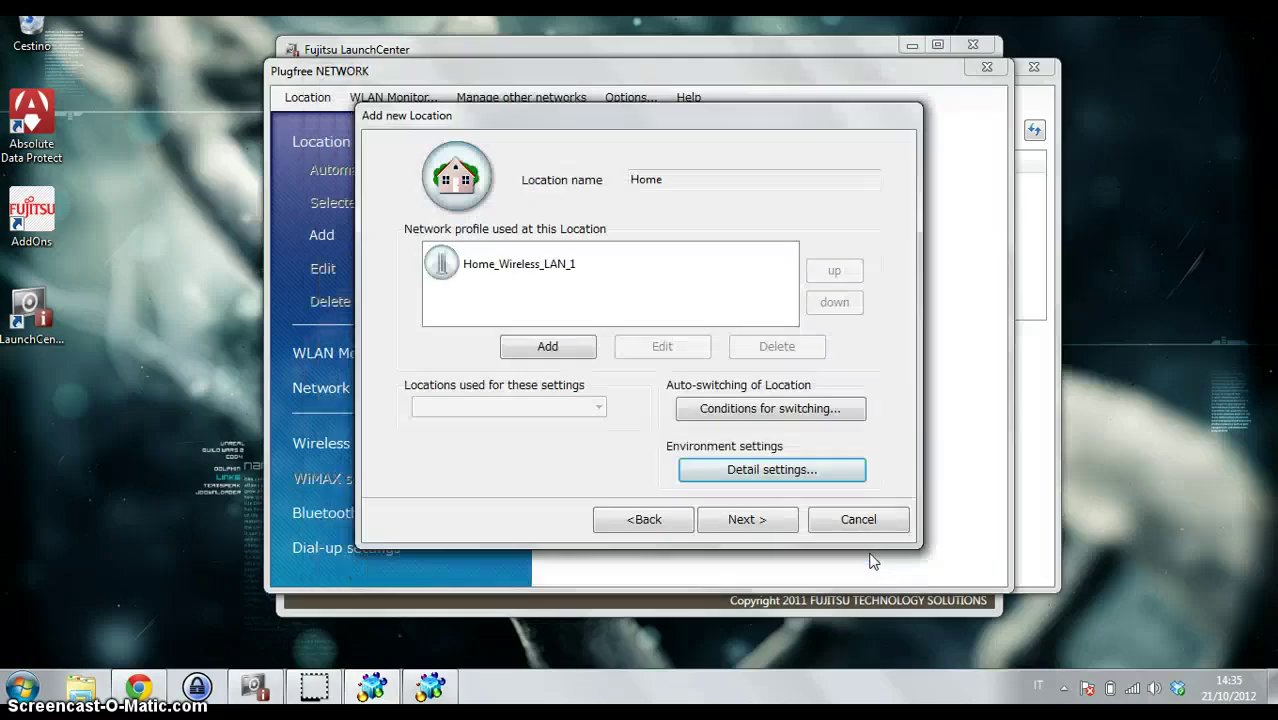
click(858, 519)
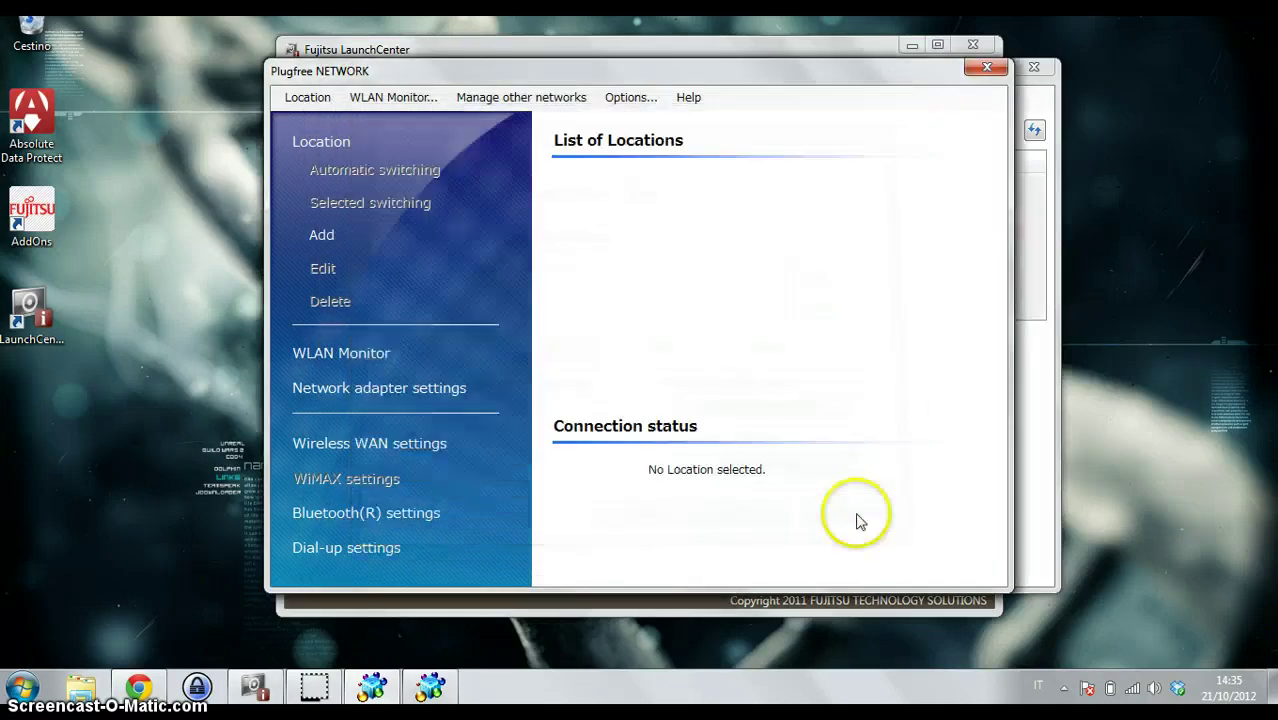
click(1000, 68)
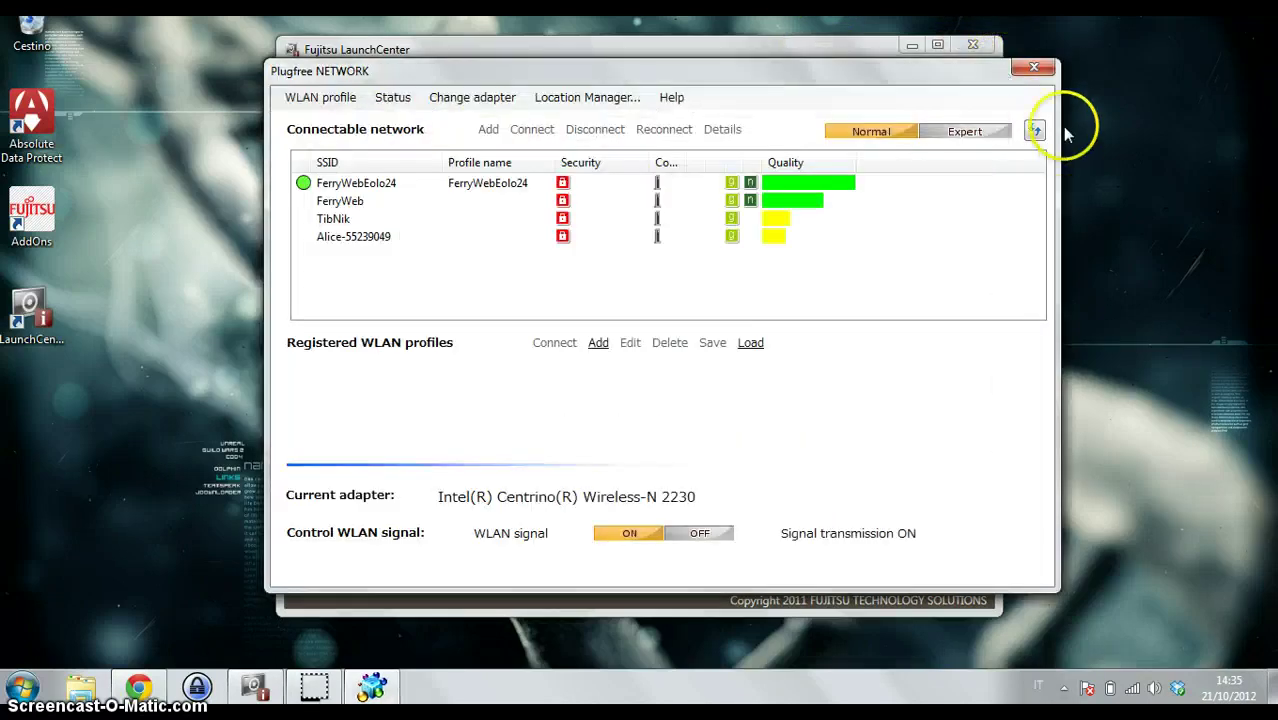
click(1030, 70)
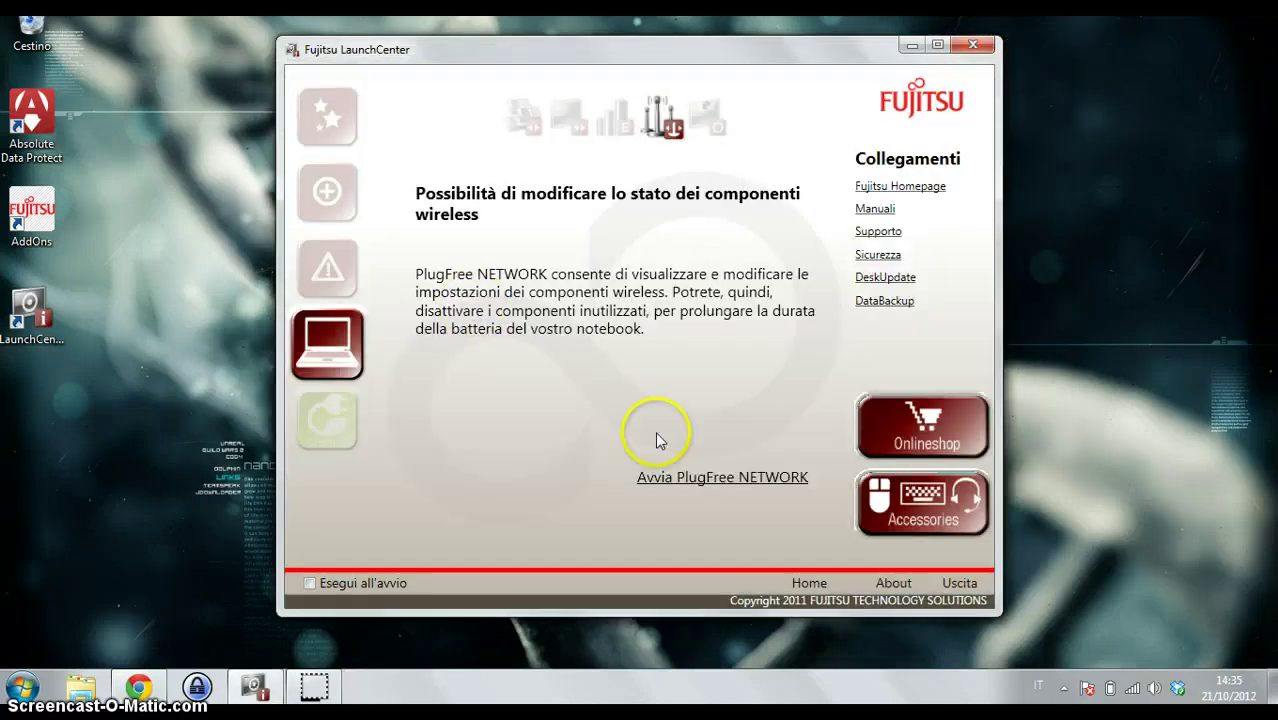
click(332, 340)
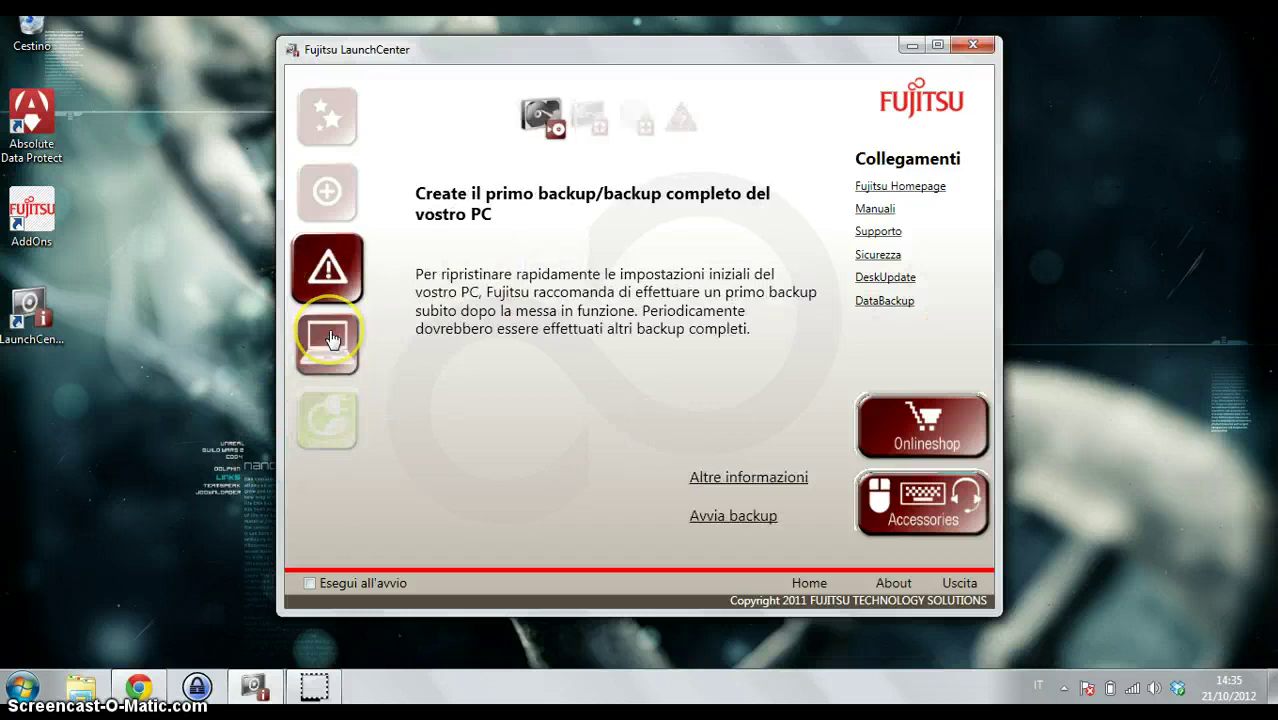